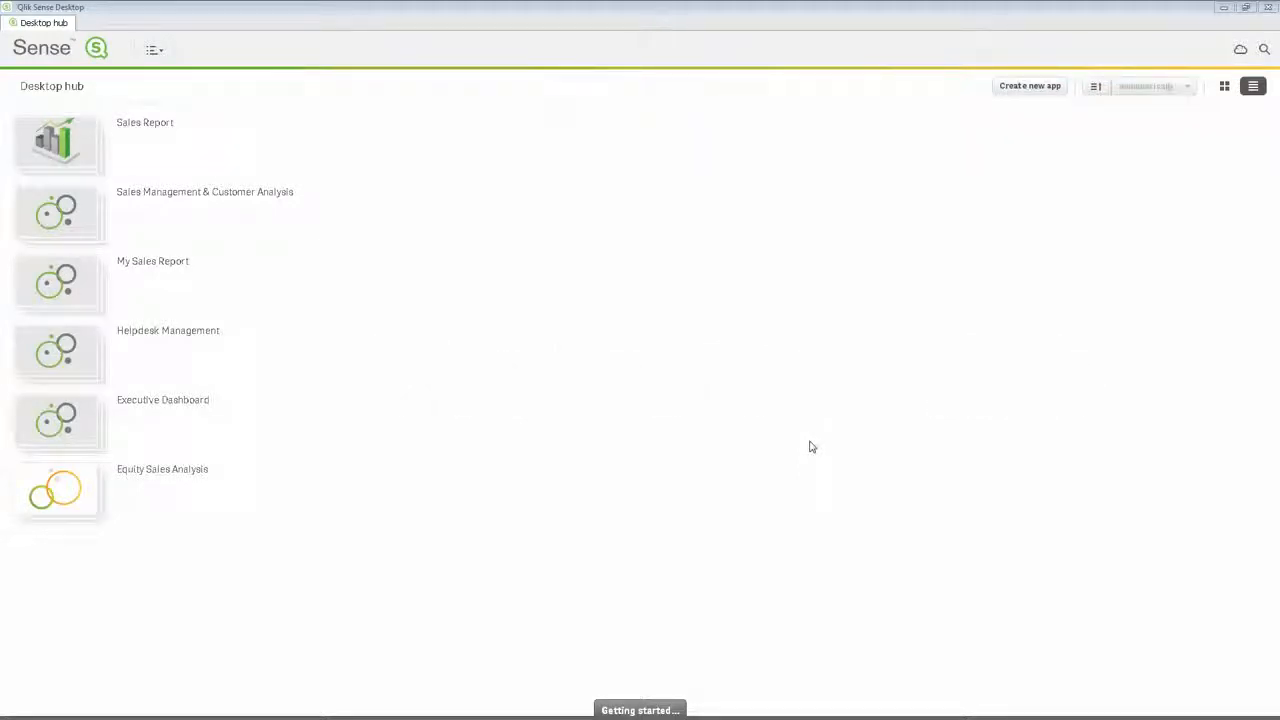
# Reverse the alphabetical order of the apps in the hub and show them as a grid.
pyautogui.click(1095, 92)
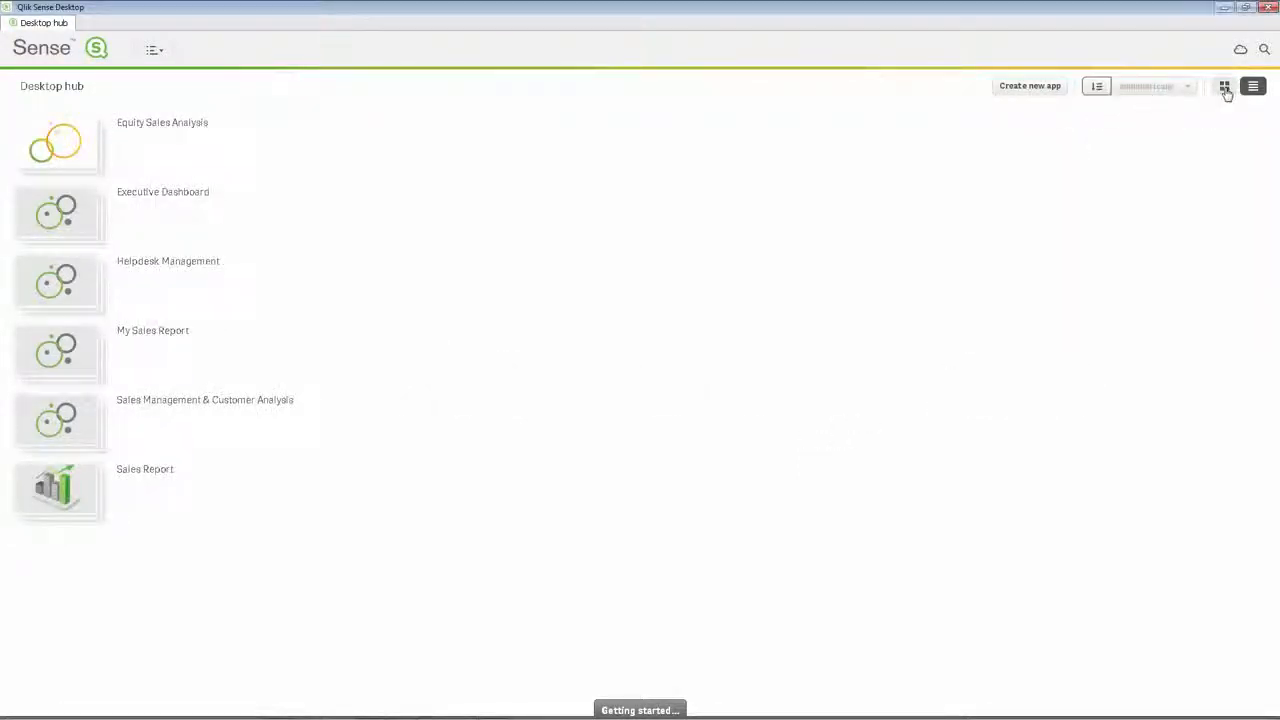
pyautogui.click(1225, 88)
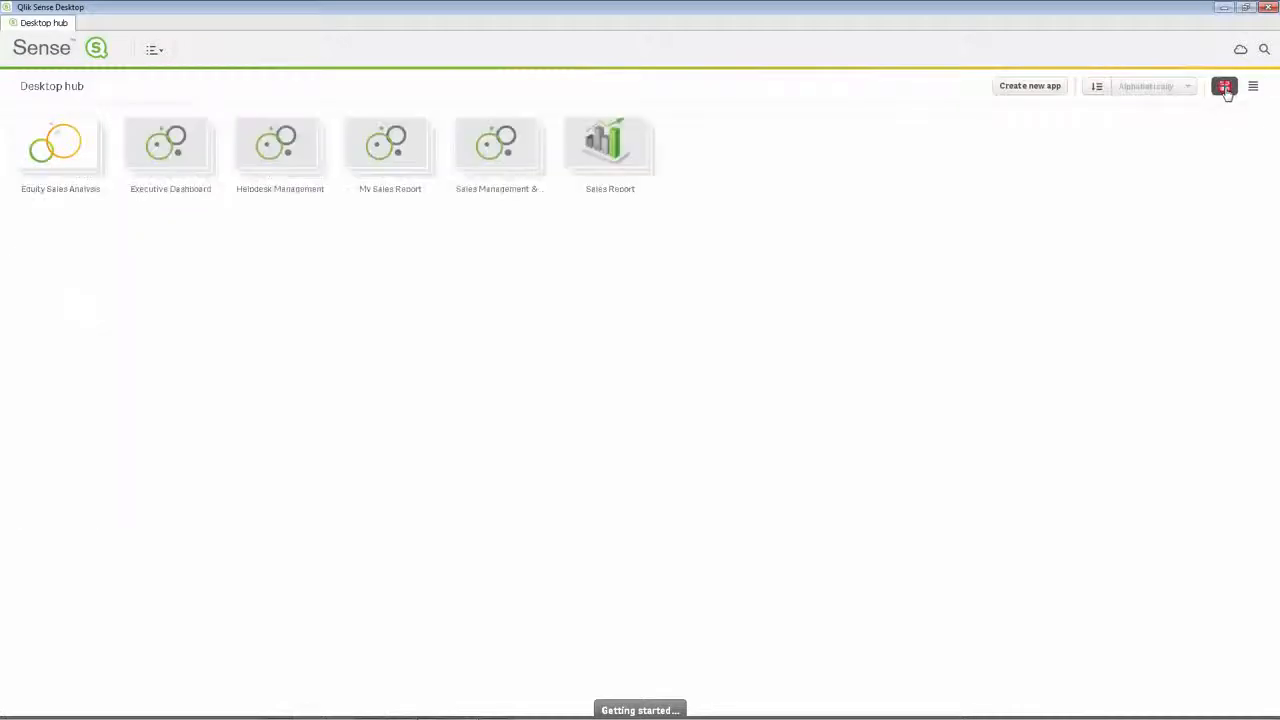
# Open the Executive Dashboard app and check its editable title, description and thumbnail image.
pyautogui.click(165, 166)
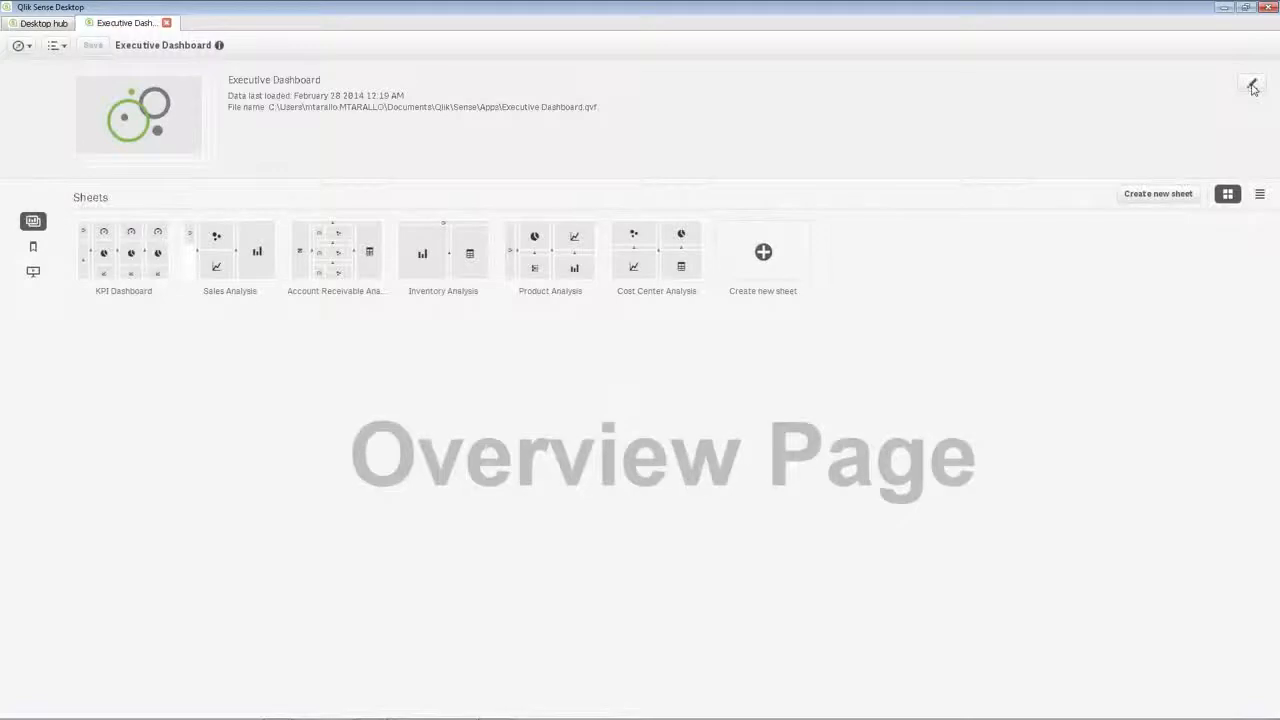
pyautogui.click(1252, 86)
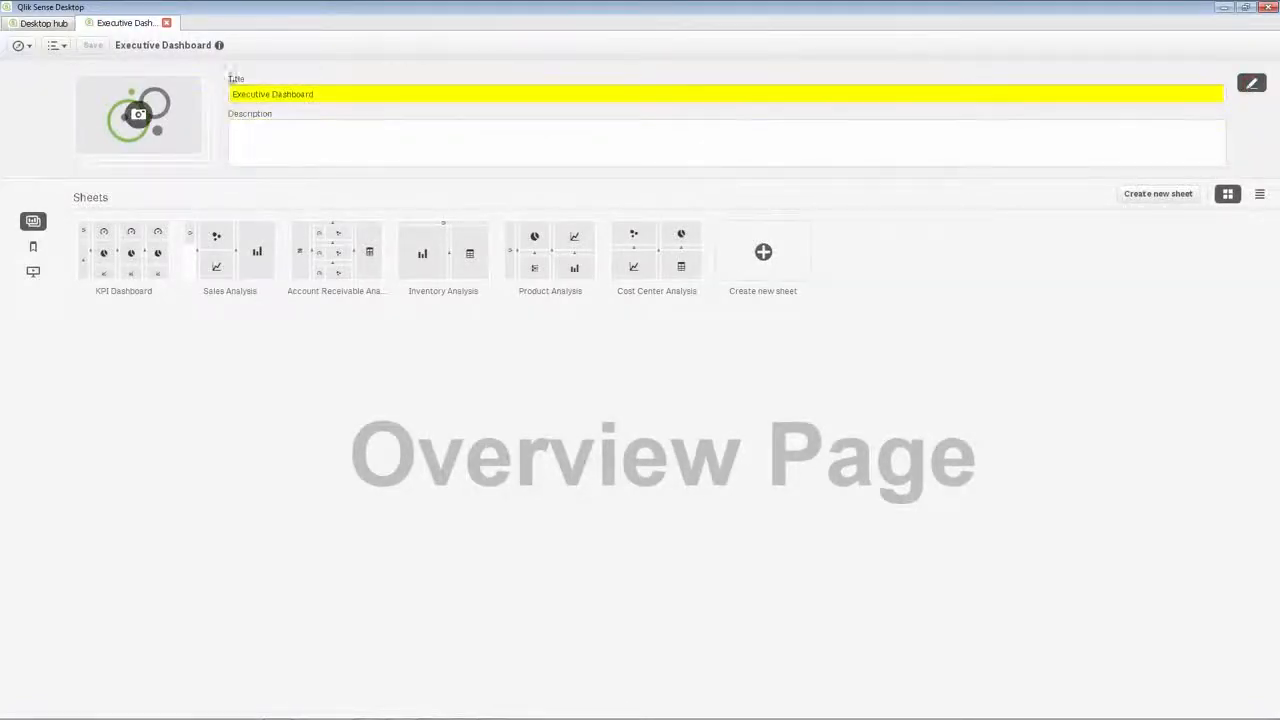
pyautogui.click(147, 127)
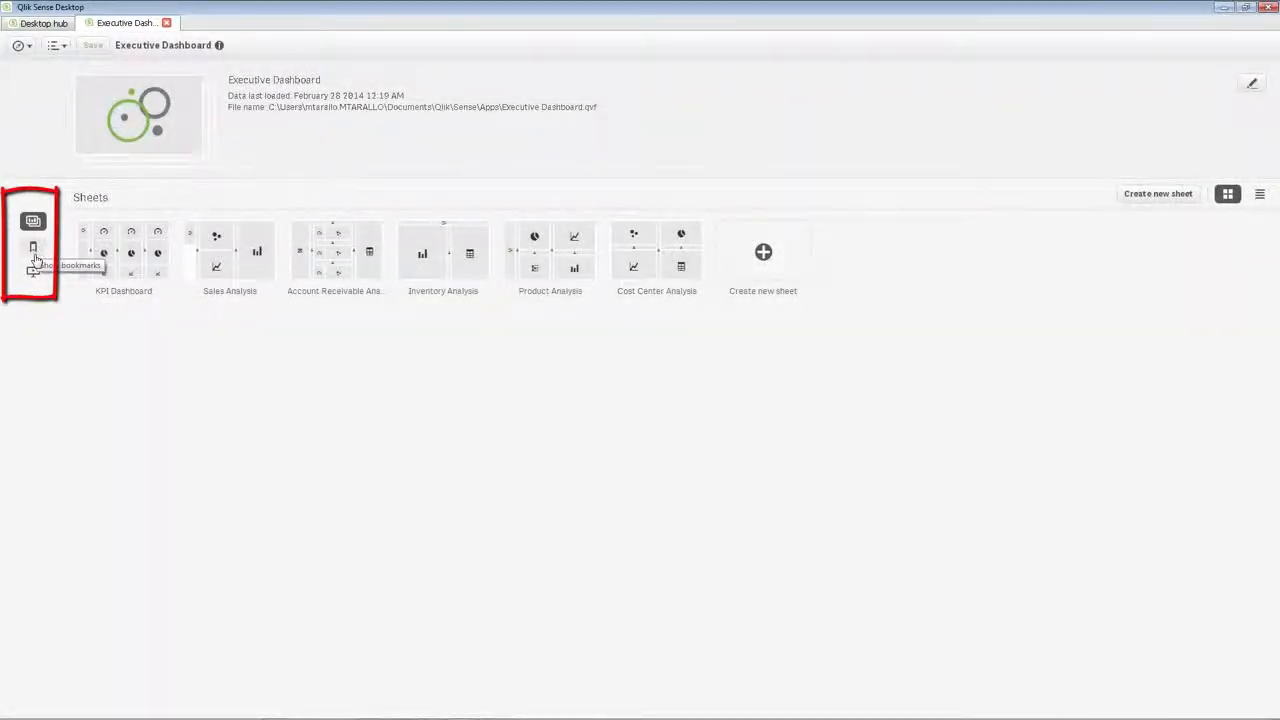
# Review the app's bookmarks and stories, and return to its sheets.
pyautogui.click(33, 248)
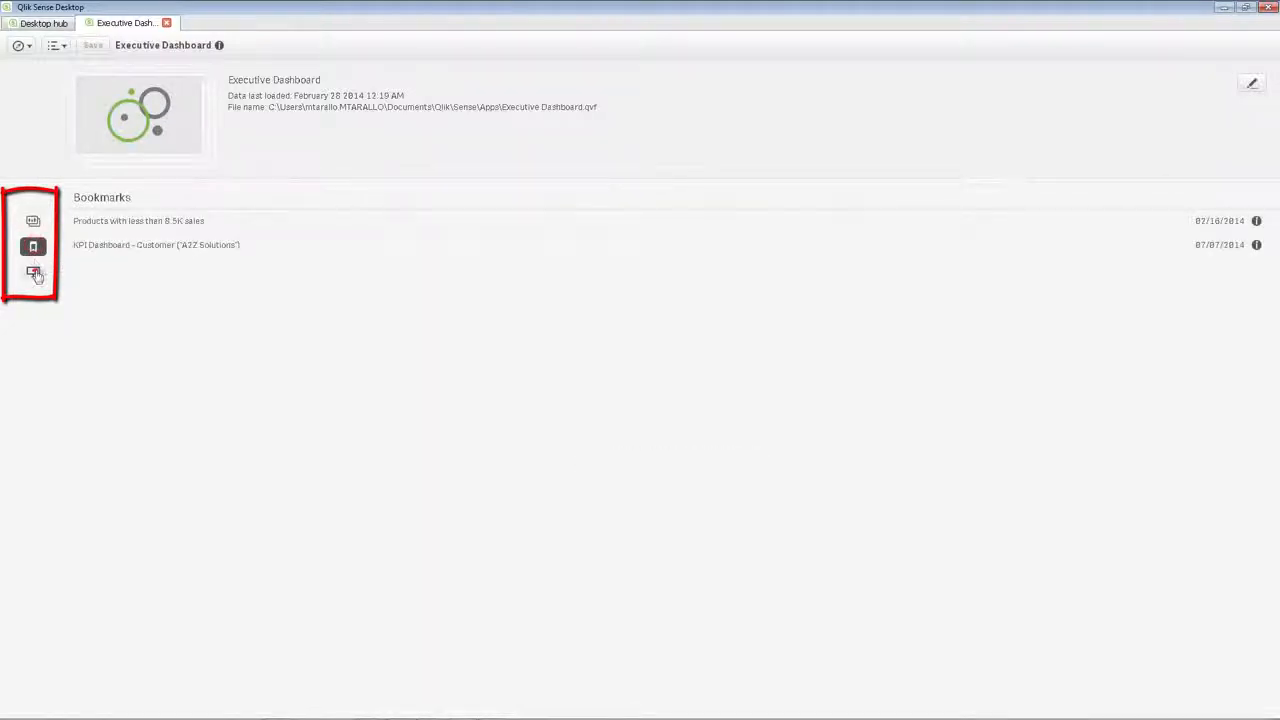
pyautogui.click(34, 272)
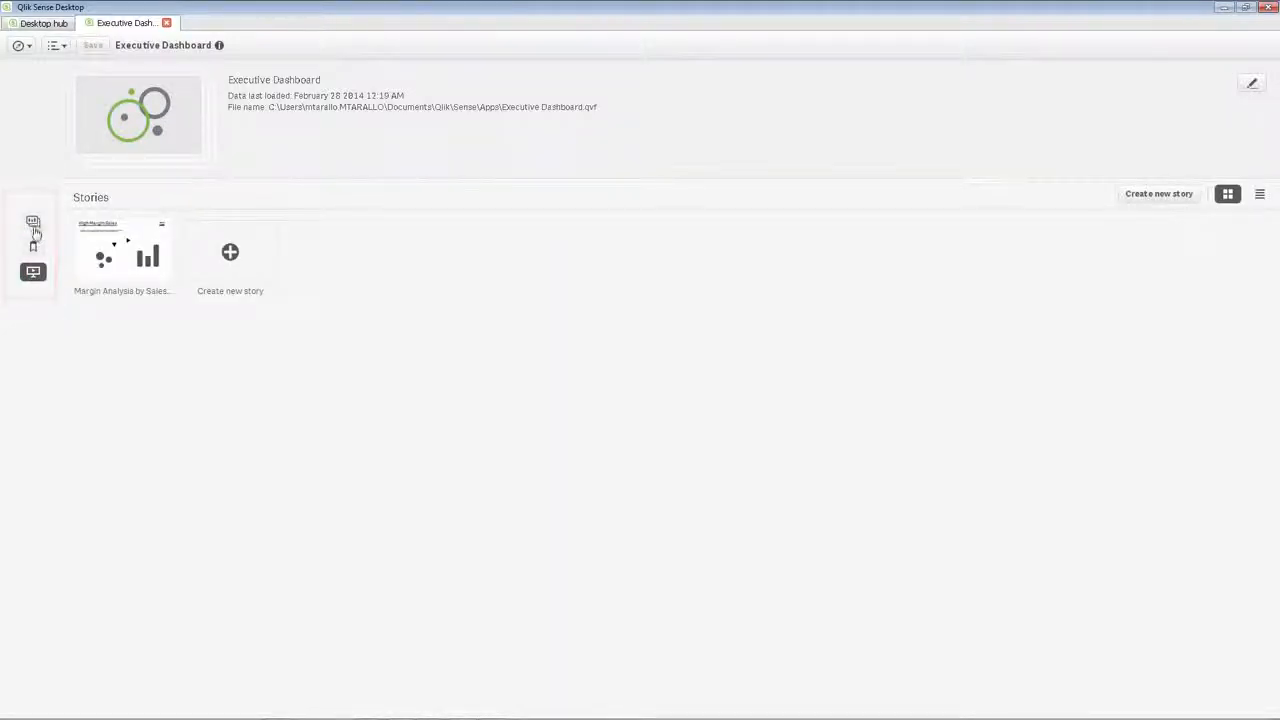
pyautogui.click(33, 222)
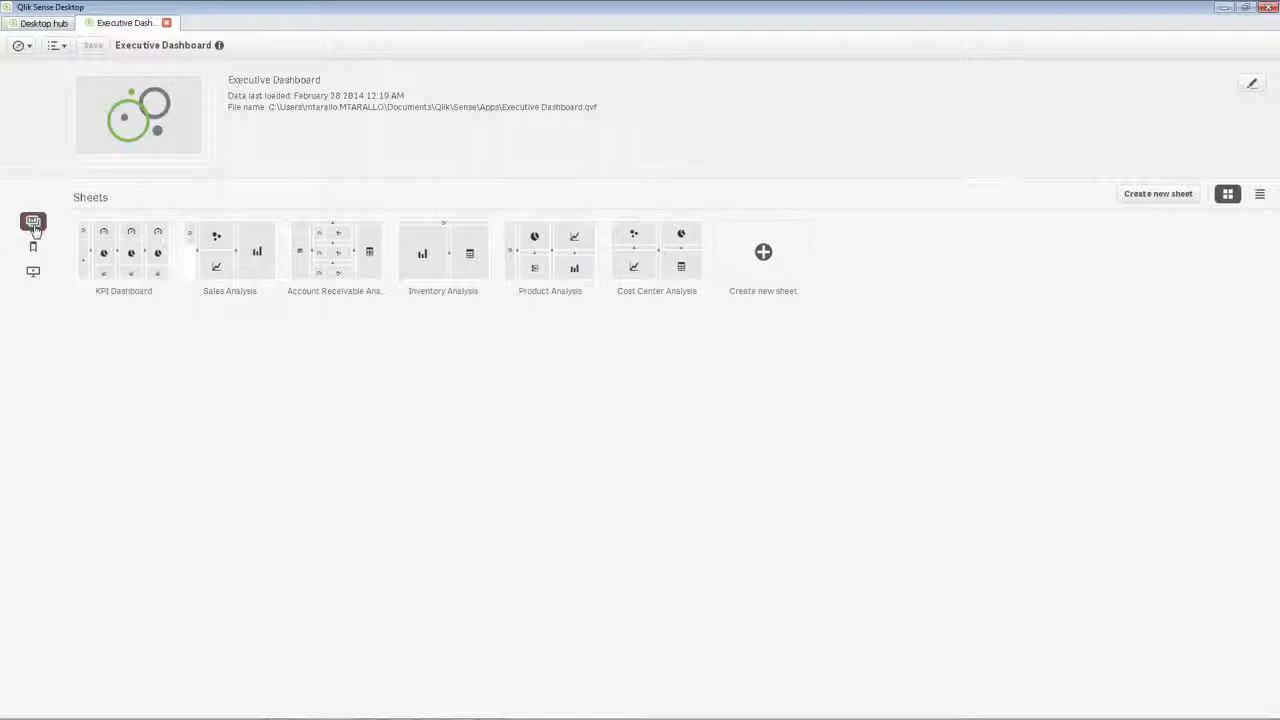
# View the KPI Dashboard sheet, return to the app overview and apply the bookmark KPI Dashboard - Customer ("A2Z Solutions").
pyautogui.click(130, 252)
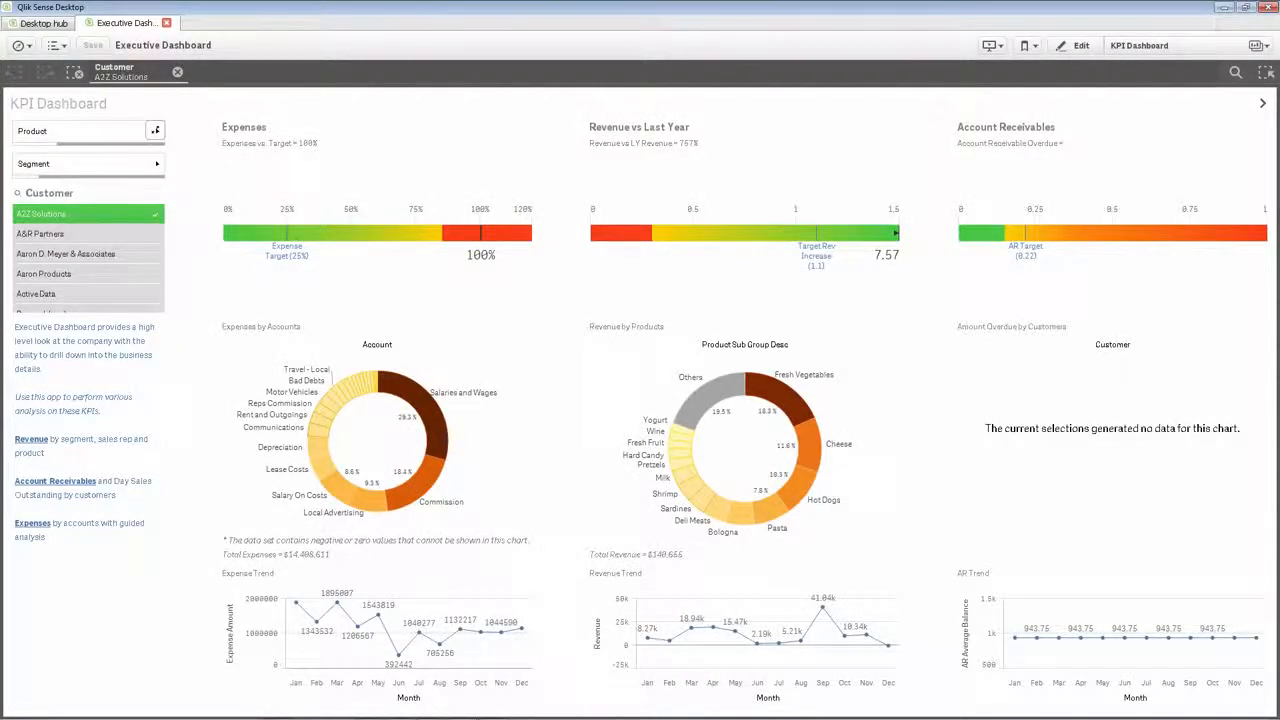
pyautogui.click(53, 45)
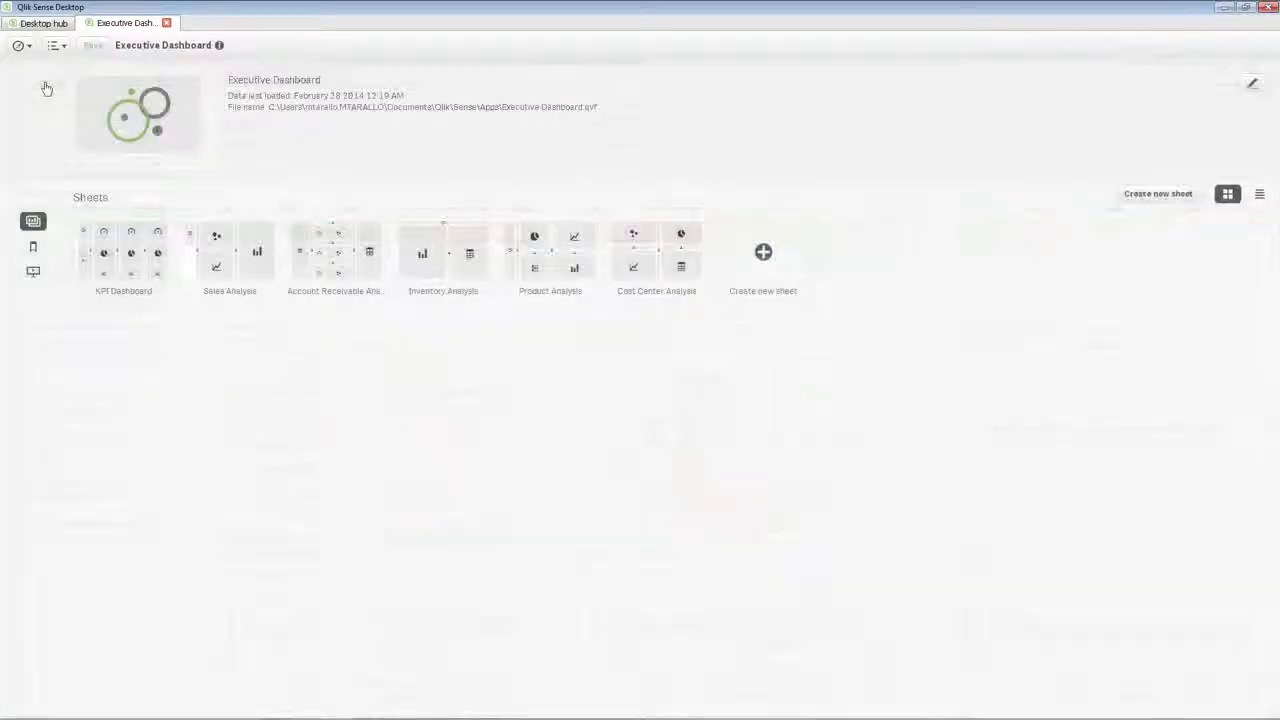
pyautogui.click(33, 246)
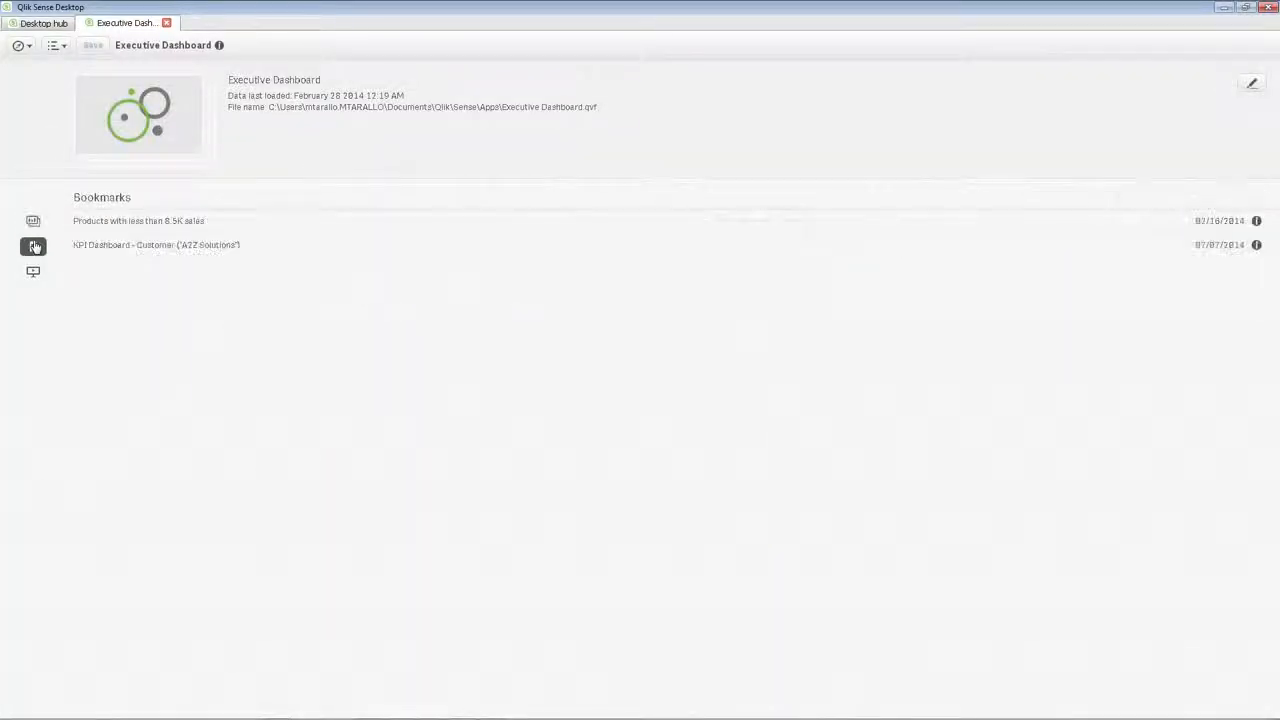
pyautogui.click(122, 248)
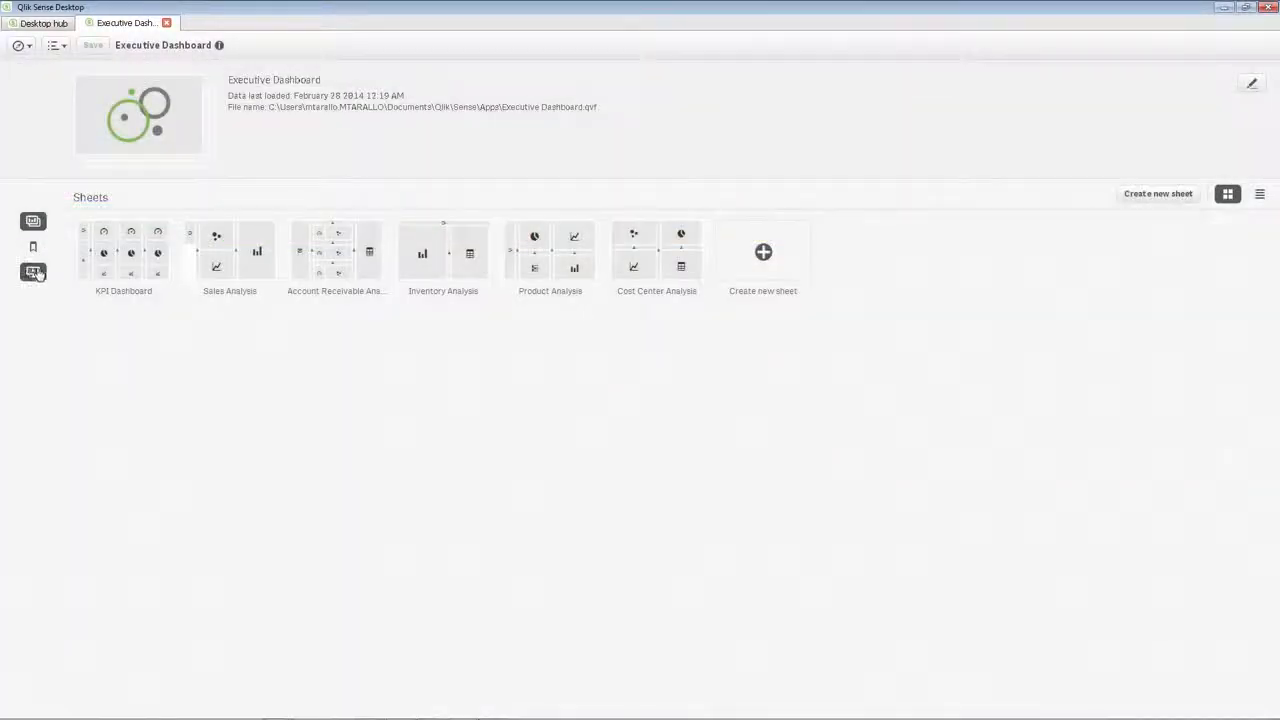
# Open the Margin Analysis by Sales Rep story, play it and exit the playback.
pyautogui.click(33, 272)
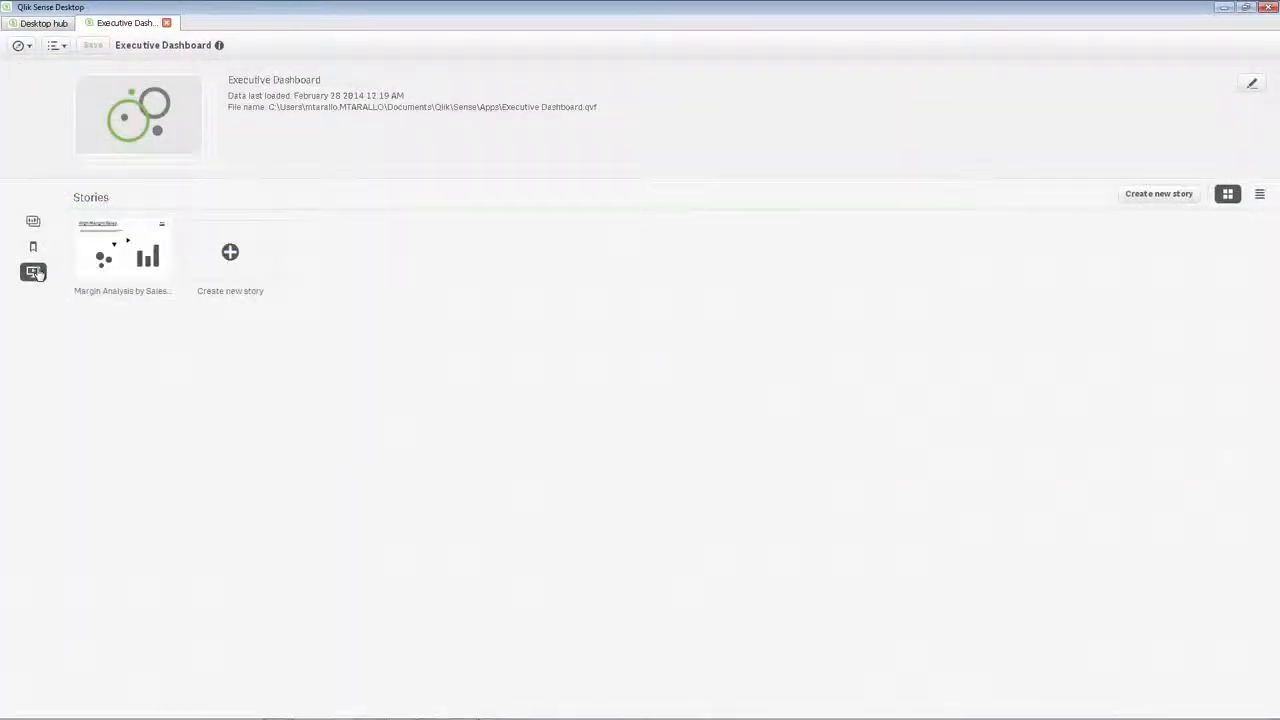
pyautogui.click(115, 277)
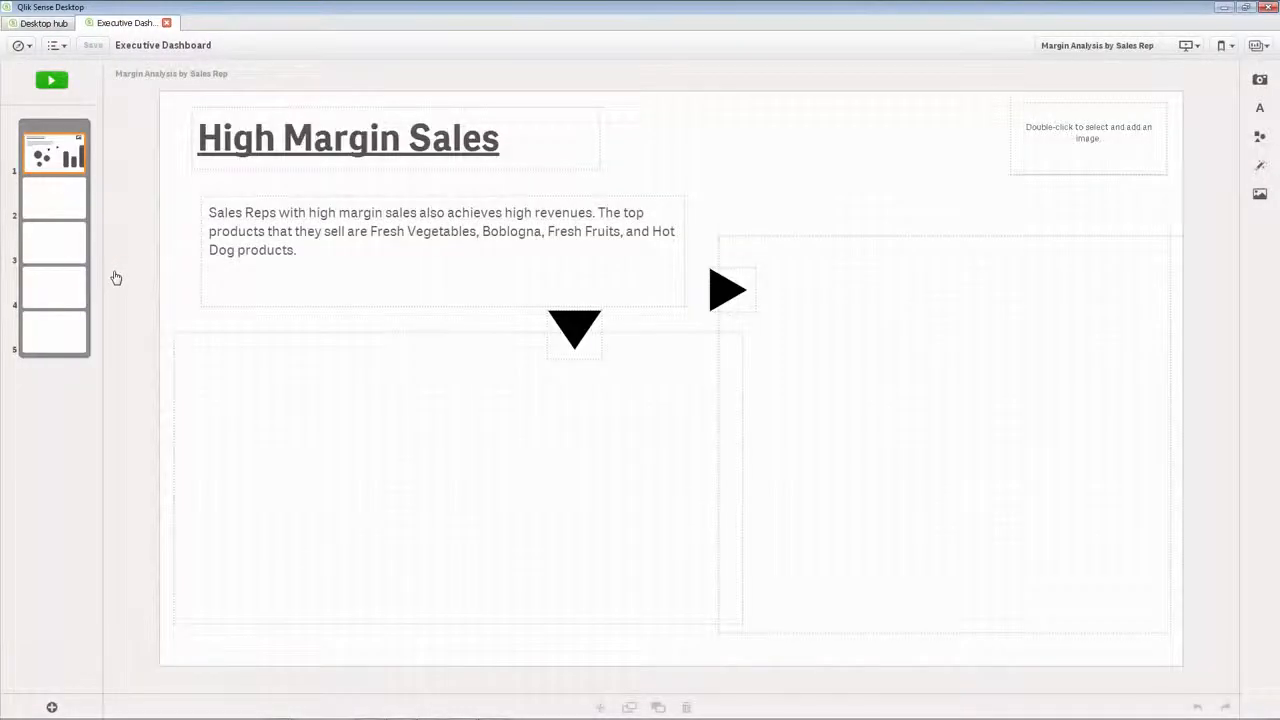
pyautogui.click(52, 80)
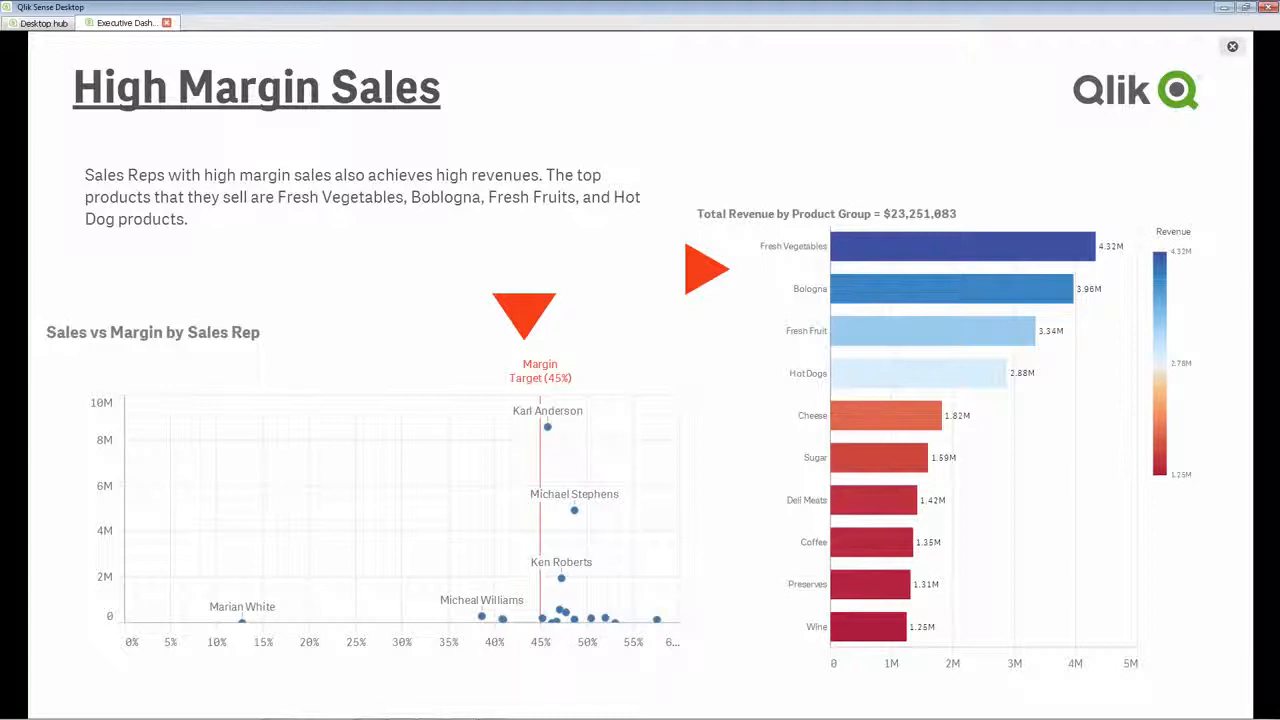
pyautogui.click(1232, 46)
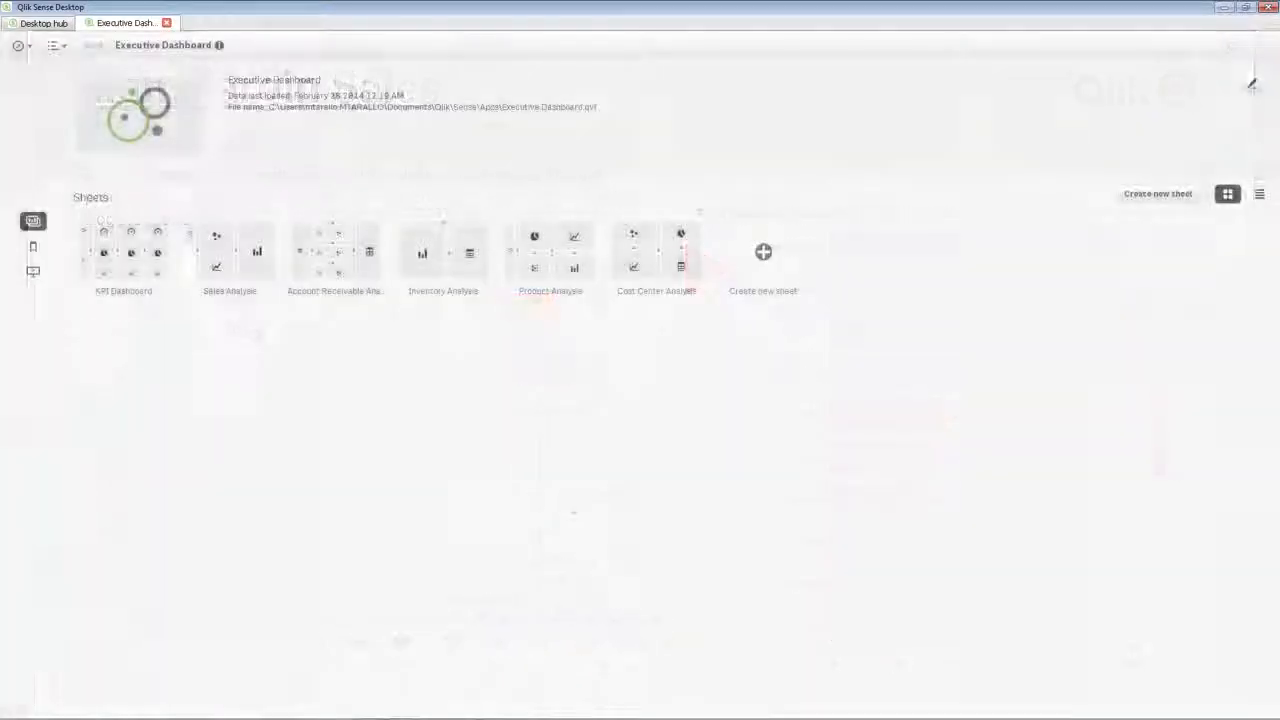
# Create a new sheet in the app with the default title and open it for editing.
pyautogui.click(773, 266)
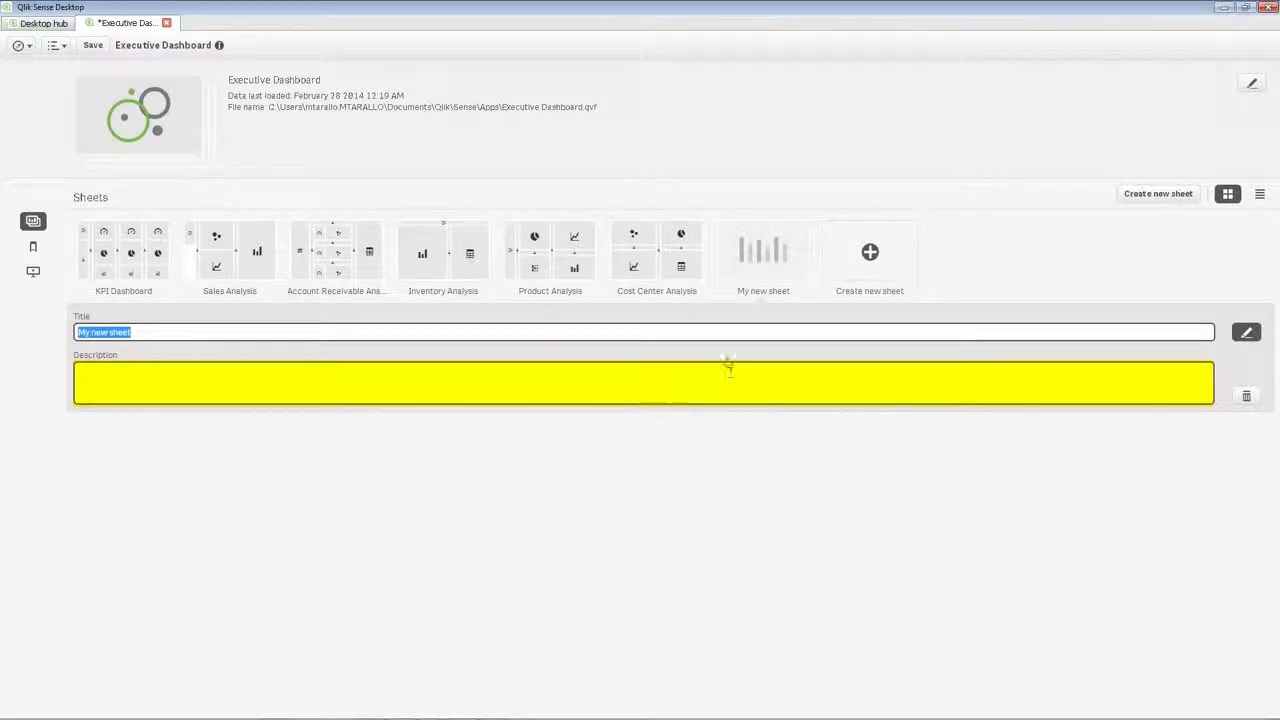
pyautogui.click(758, 271)
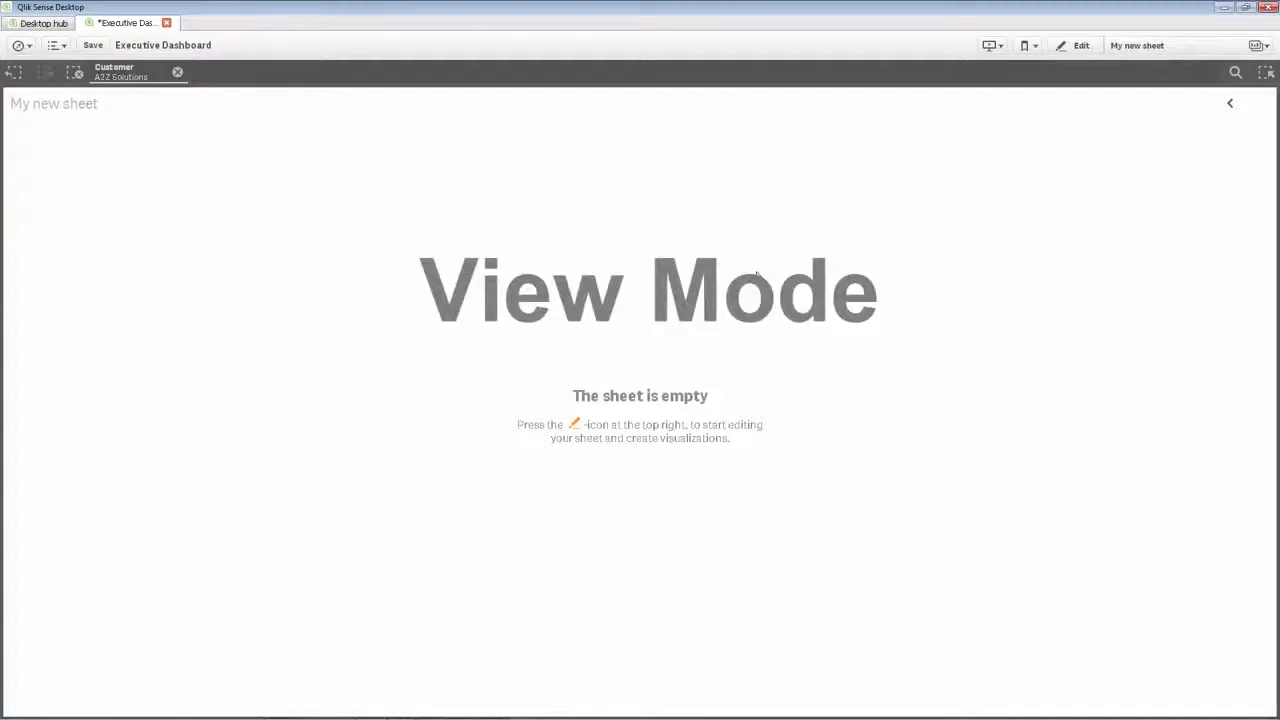
pyautogui.click(1079, 50)
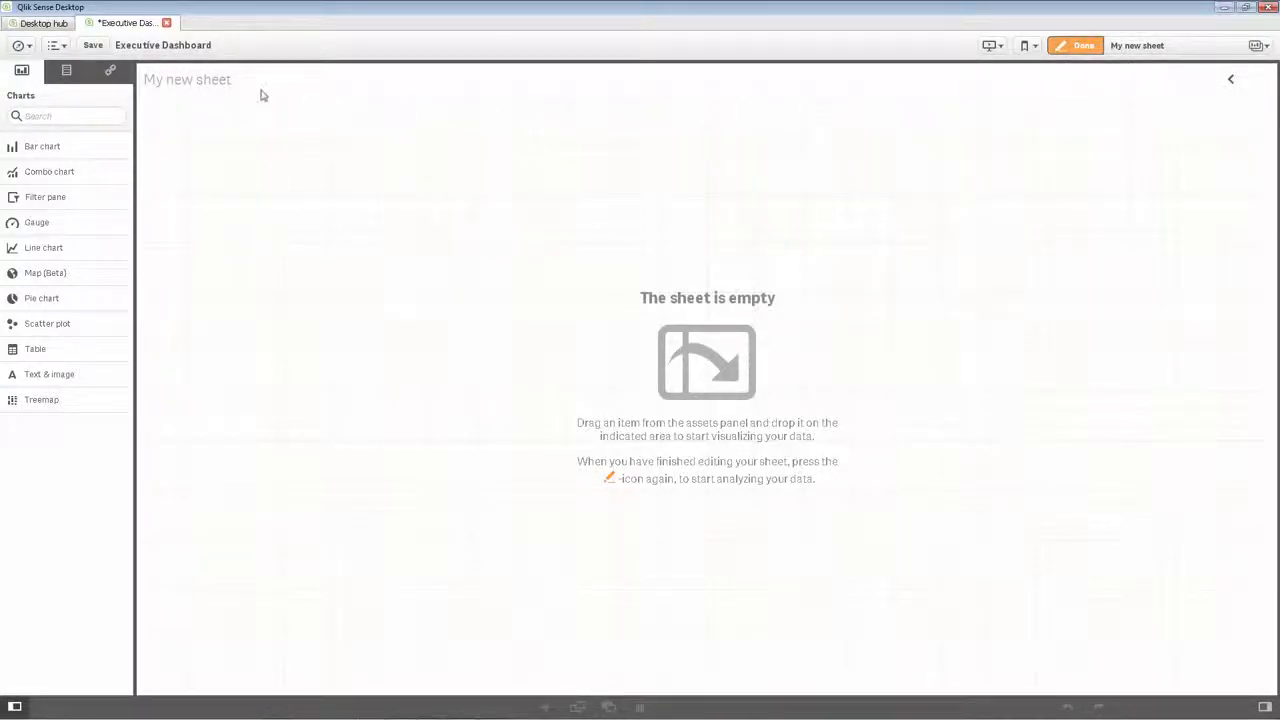
# Check the app's navigation destinations and its general options such as quick data load and help.
pyautogui.click(22, 45)
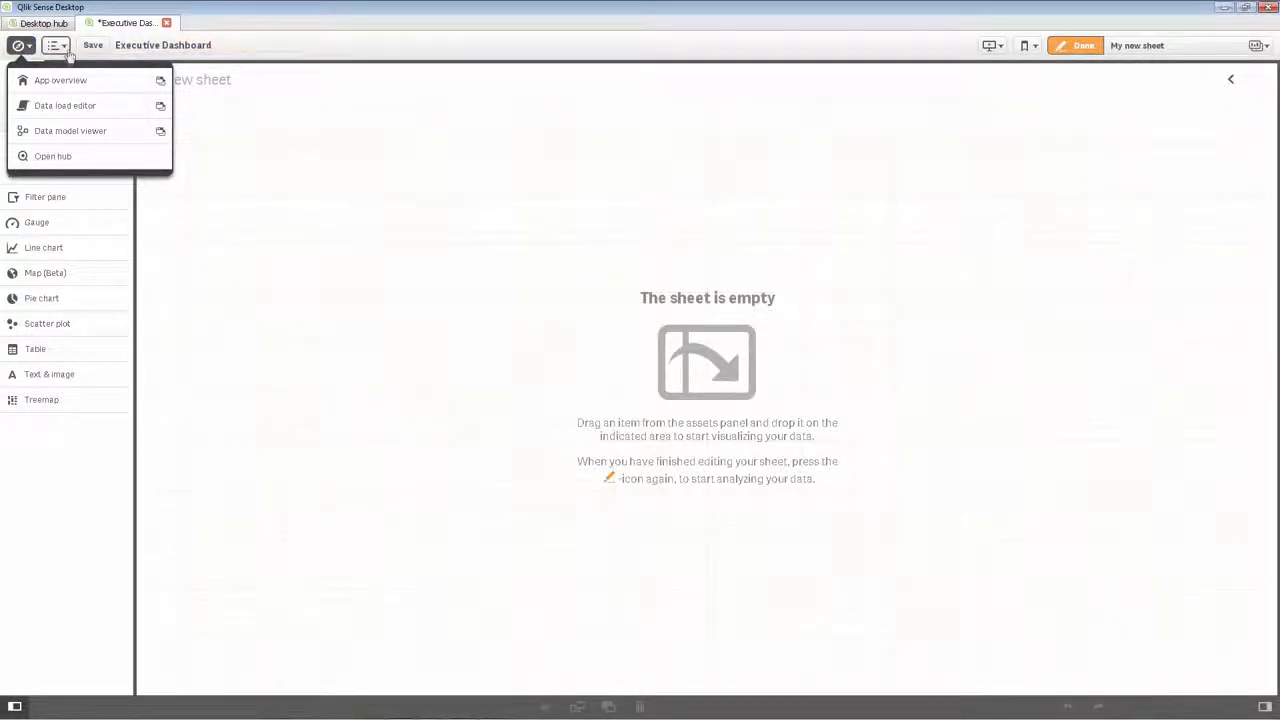
pyautogui.click(55, 46)
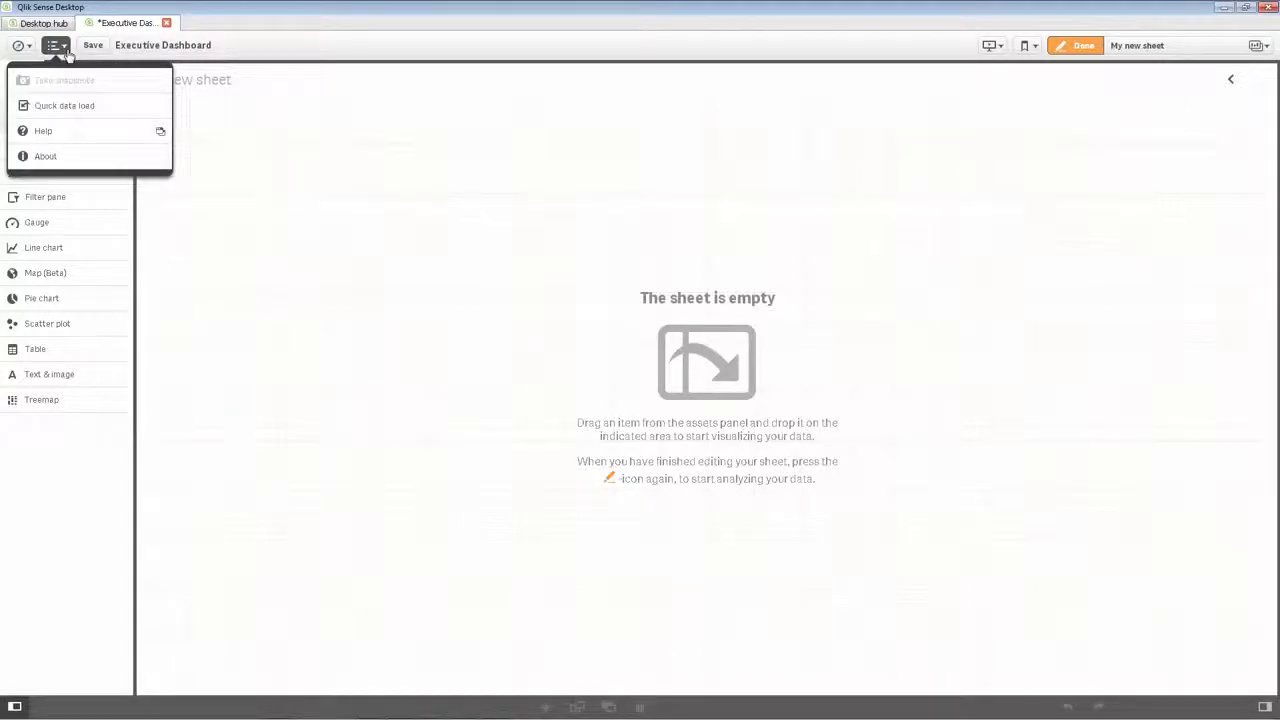
pyautogui.click(249, 57)
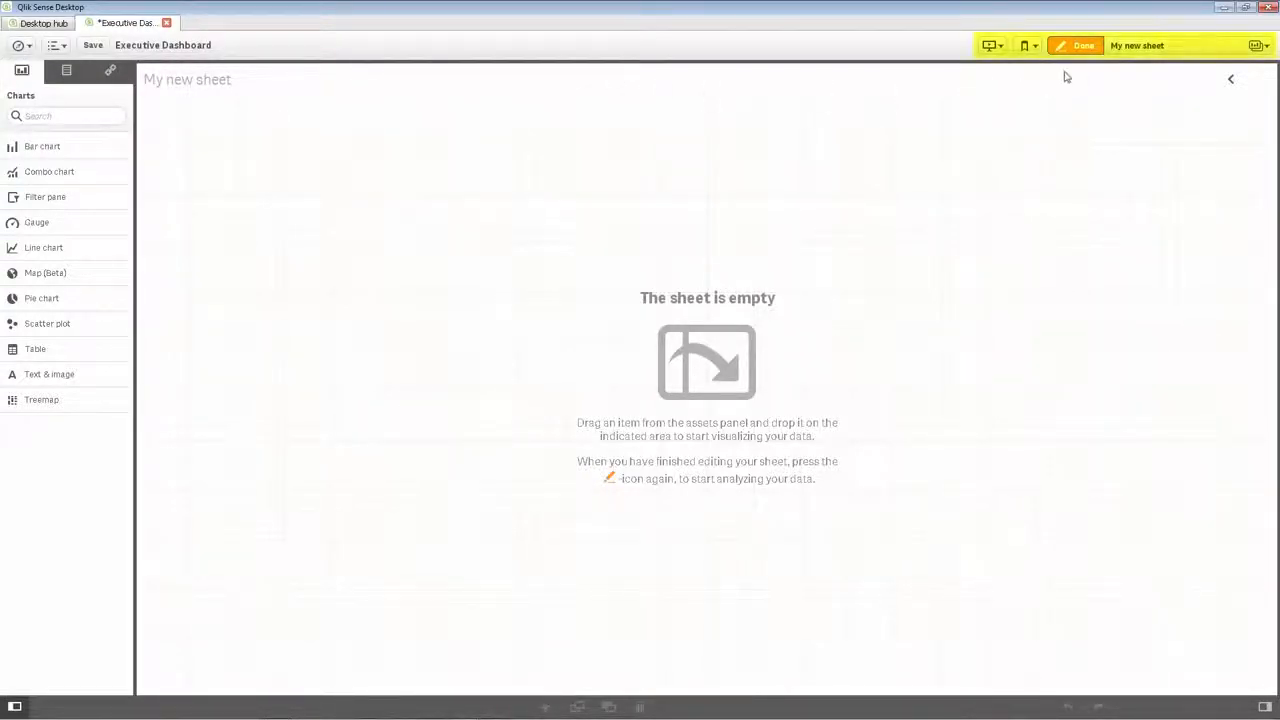
# Look over the bookmarks, stories and sheets that can be reached while editing the new sheet.
pyautogui.click(1030, 47)
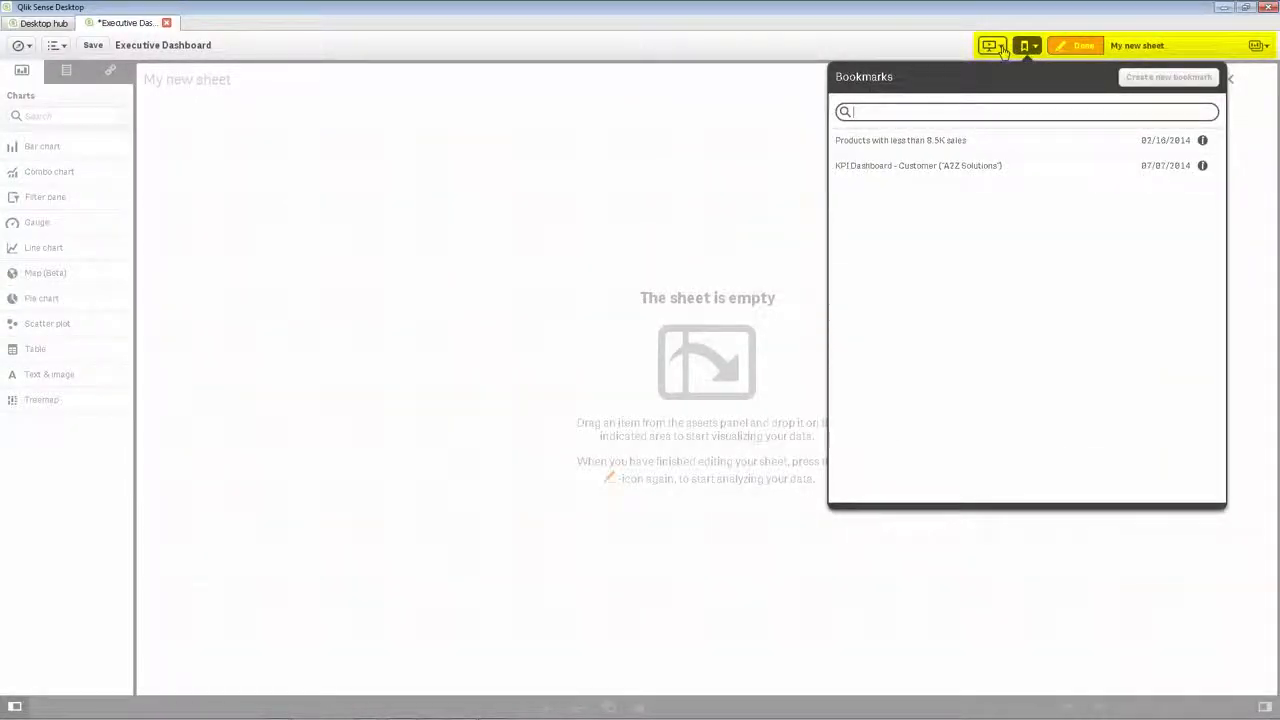
pyautogui.click(1000, 48)
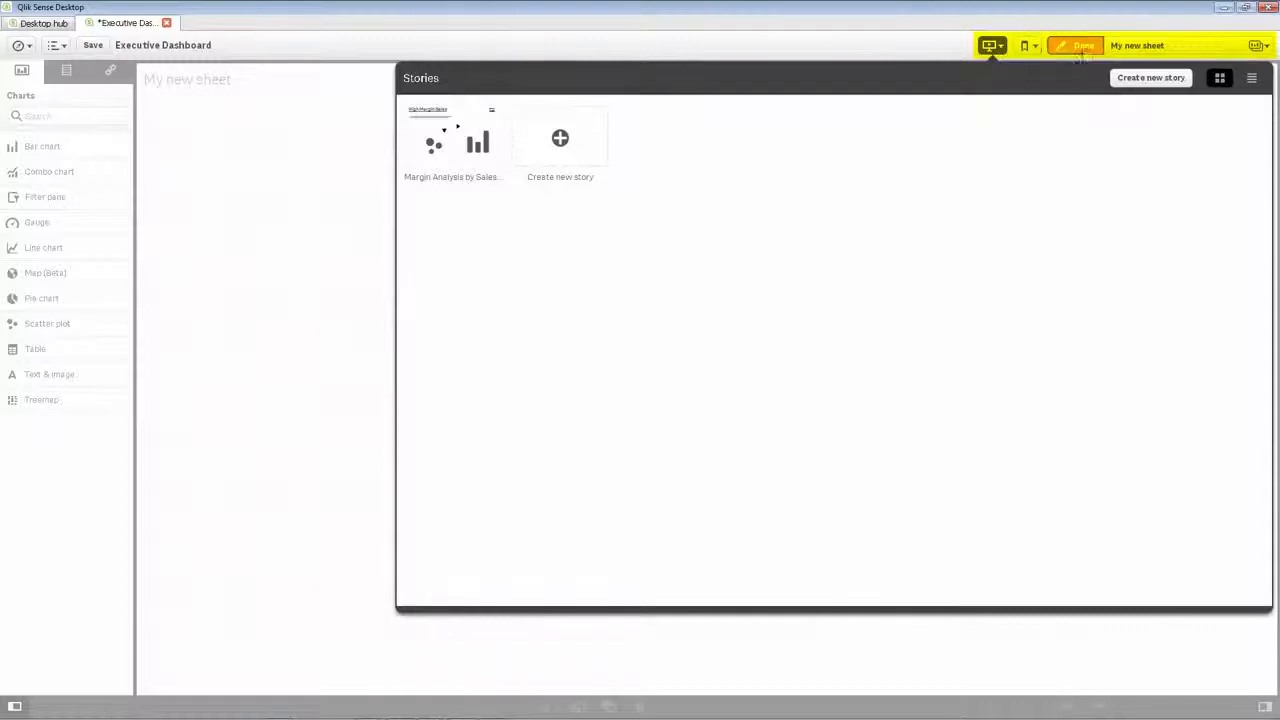
pyautogui.click(1120, 47)
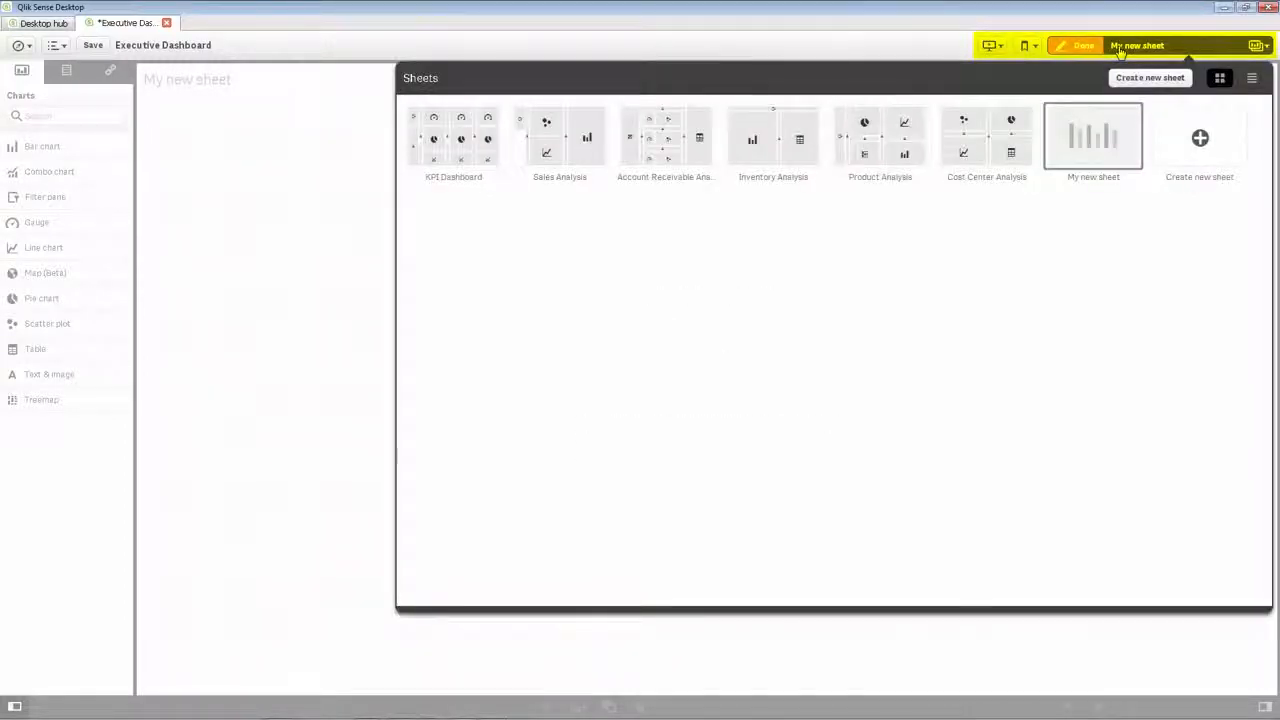
pyautogui.click(959, 43)
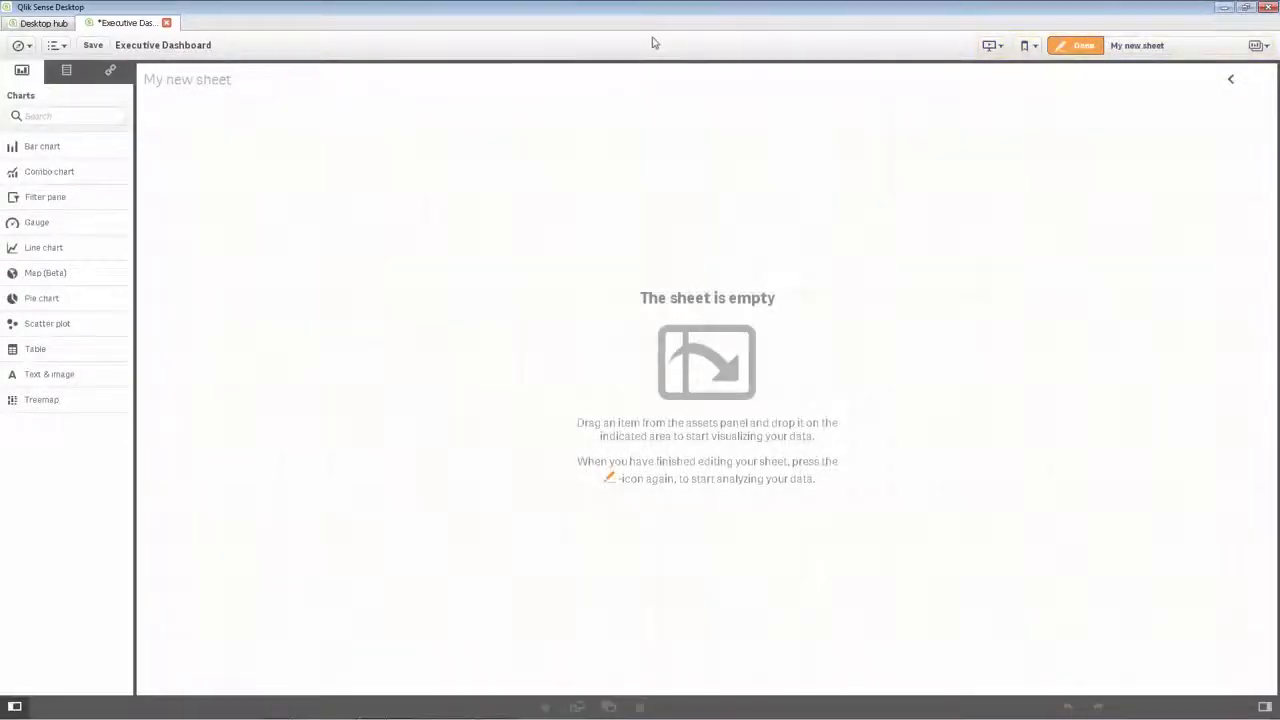
# Look through the charts, fields and master items available for building the new sheet.
pyautogui.click(64, 78)
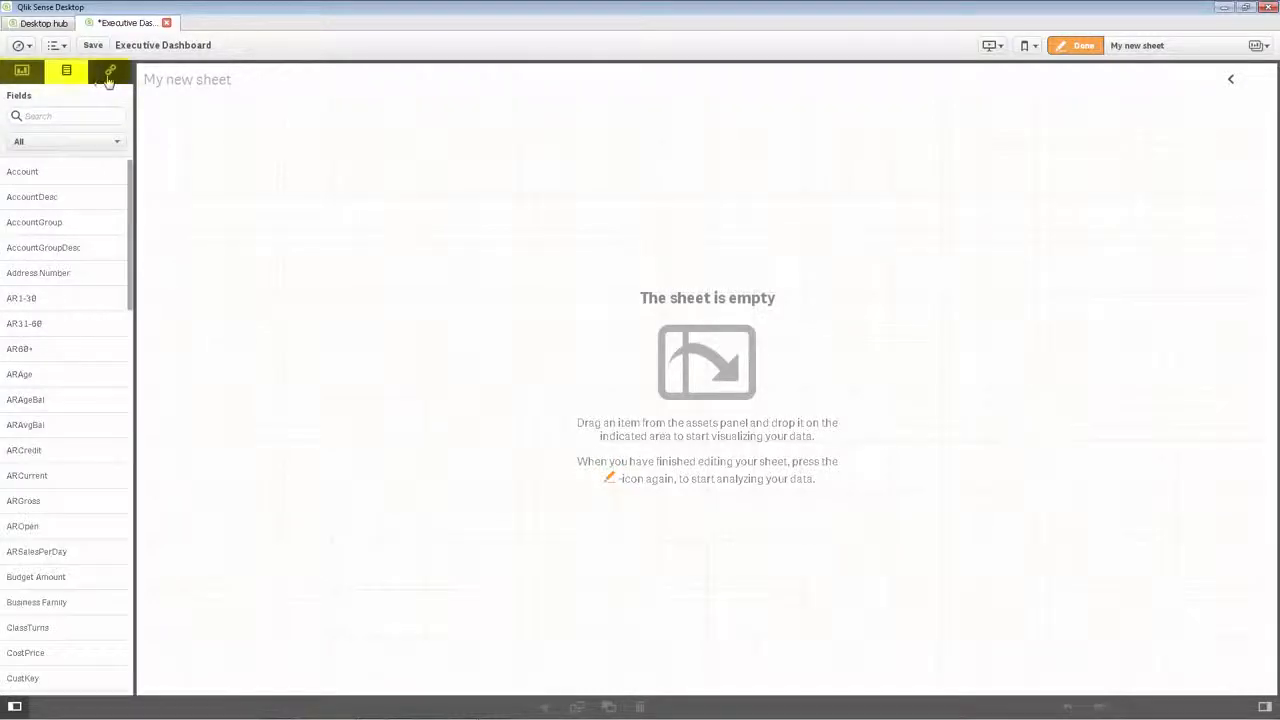
pyautogui.click(109, 78)
pyautogui.click(20, 76)
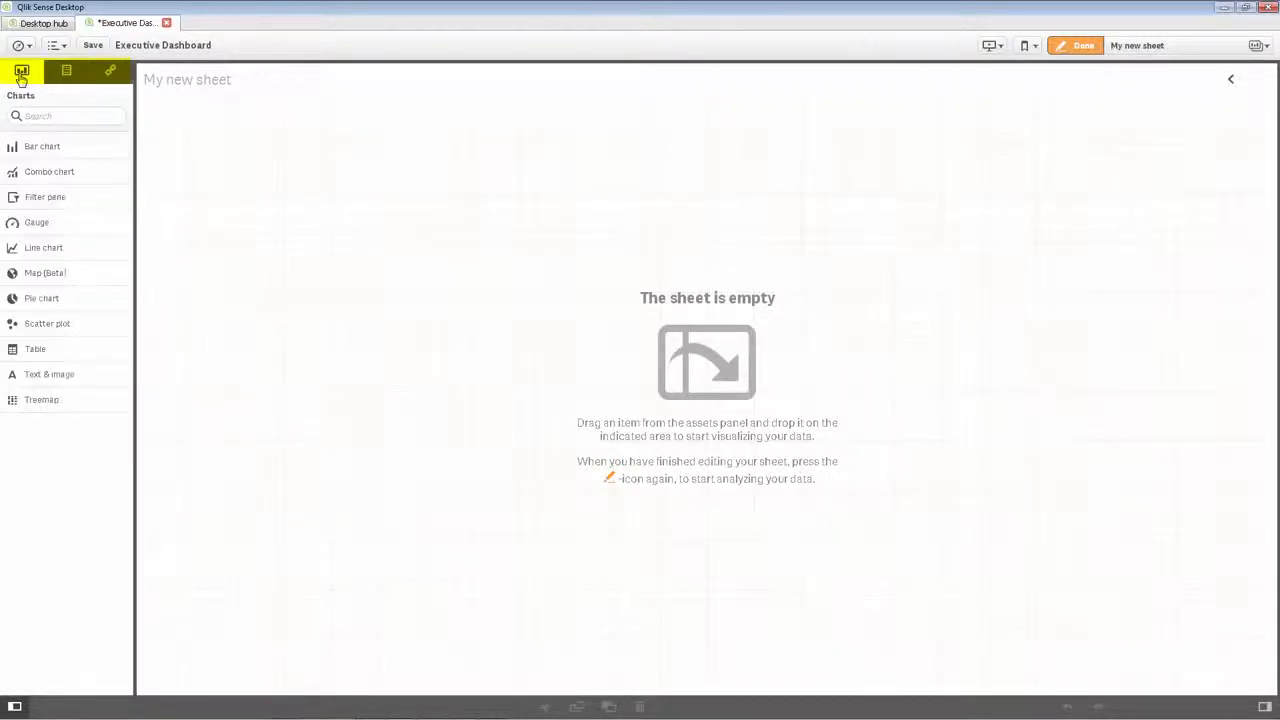
pyautogui.click(65, 74)
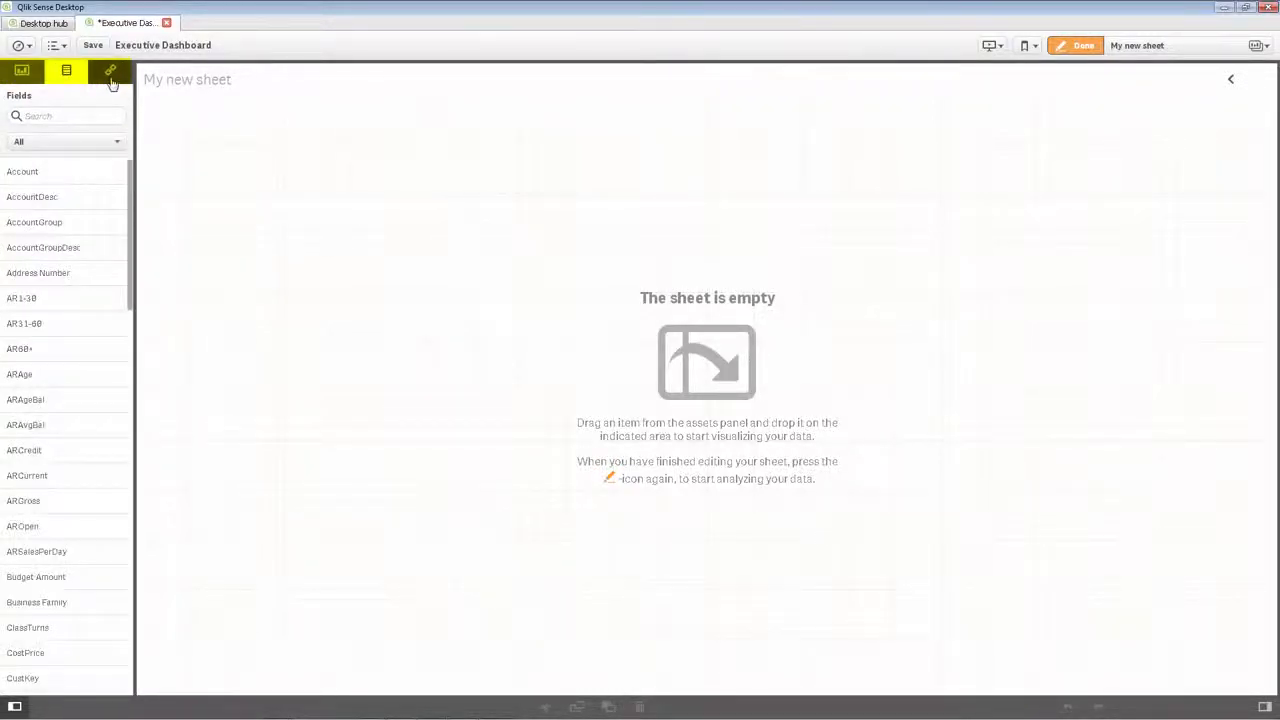
pyautogui.click(111, 76)
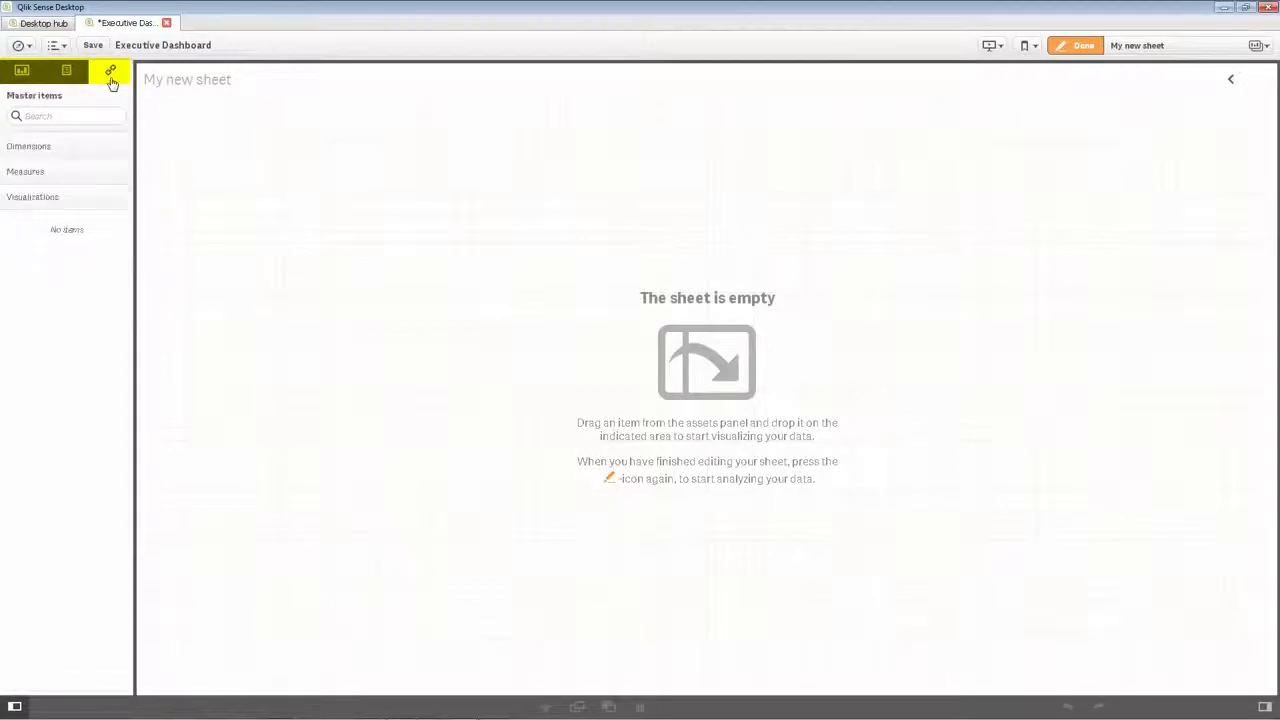
pyautogui.click(22, 76)
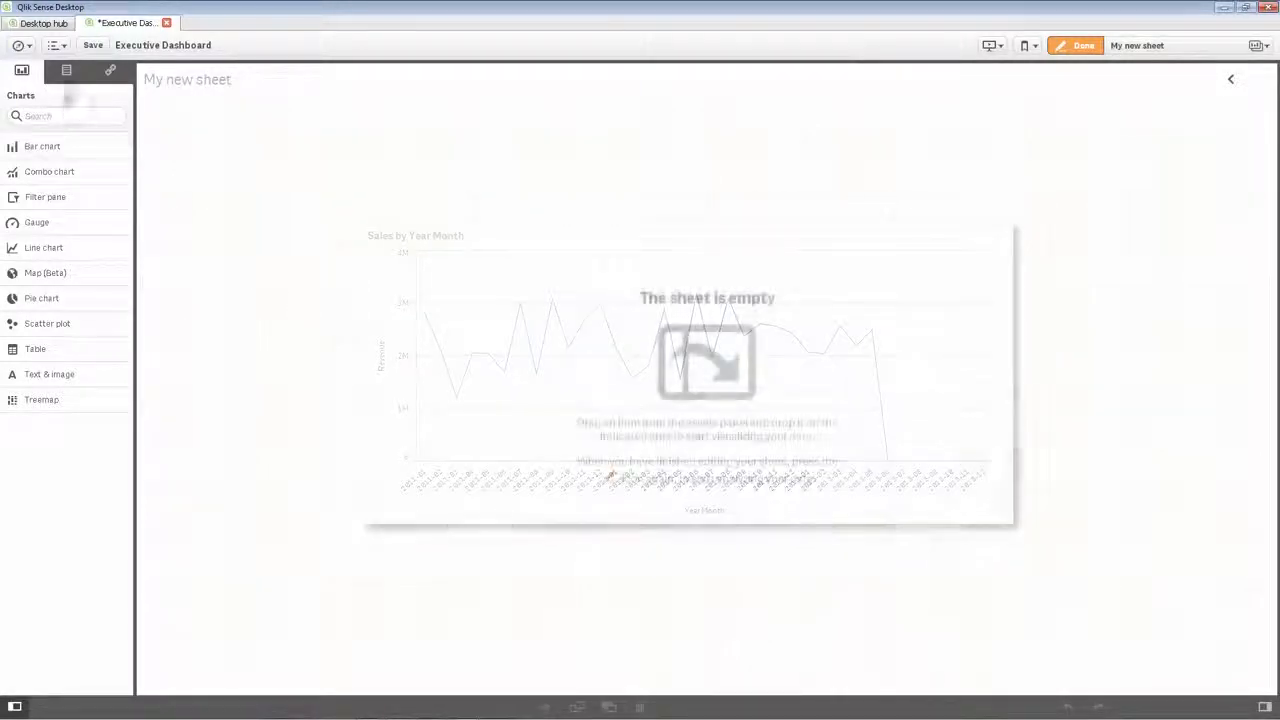
# Browse the data fields and show the options available for the AROpen field.
pyautogui.click(67, 74)
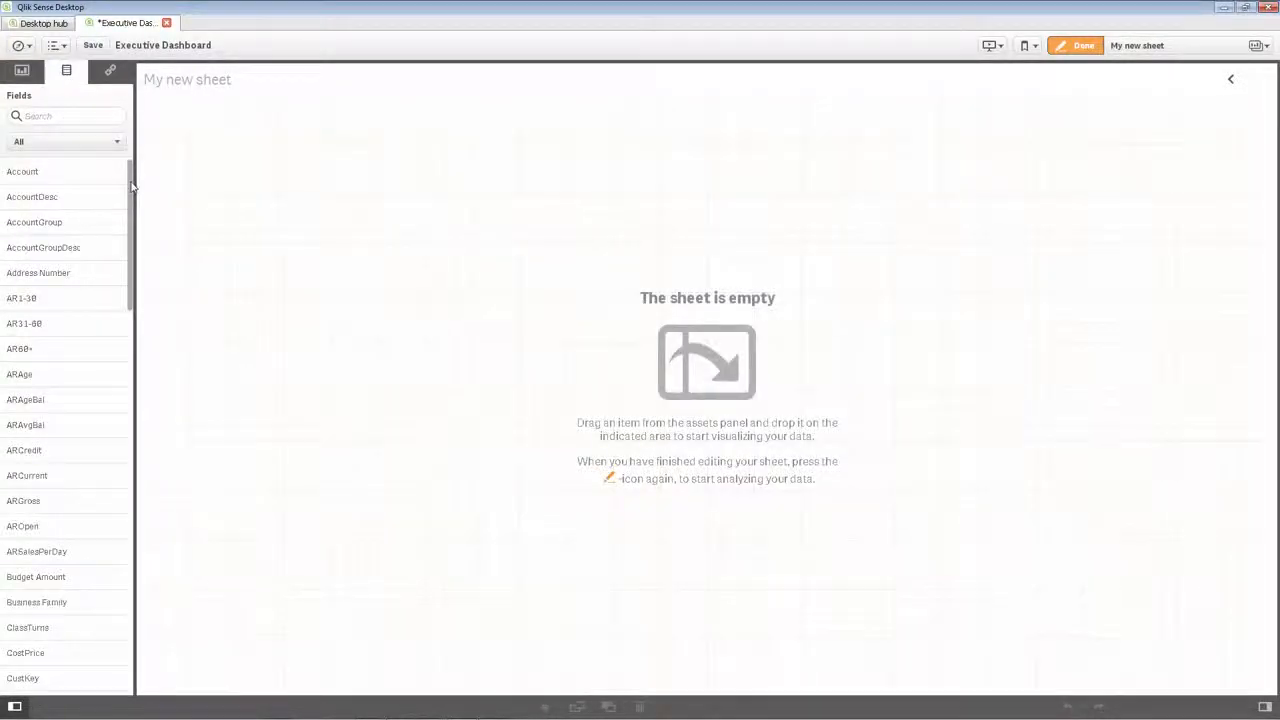
pyautogui.moveTo(130, 185); pyautogui.dragTo(139, 261)
pyautogui.click(86, 262)
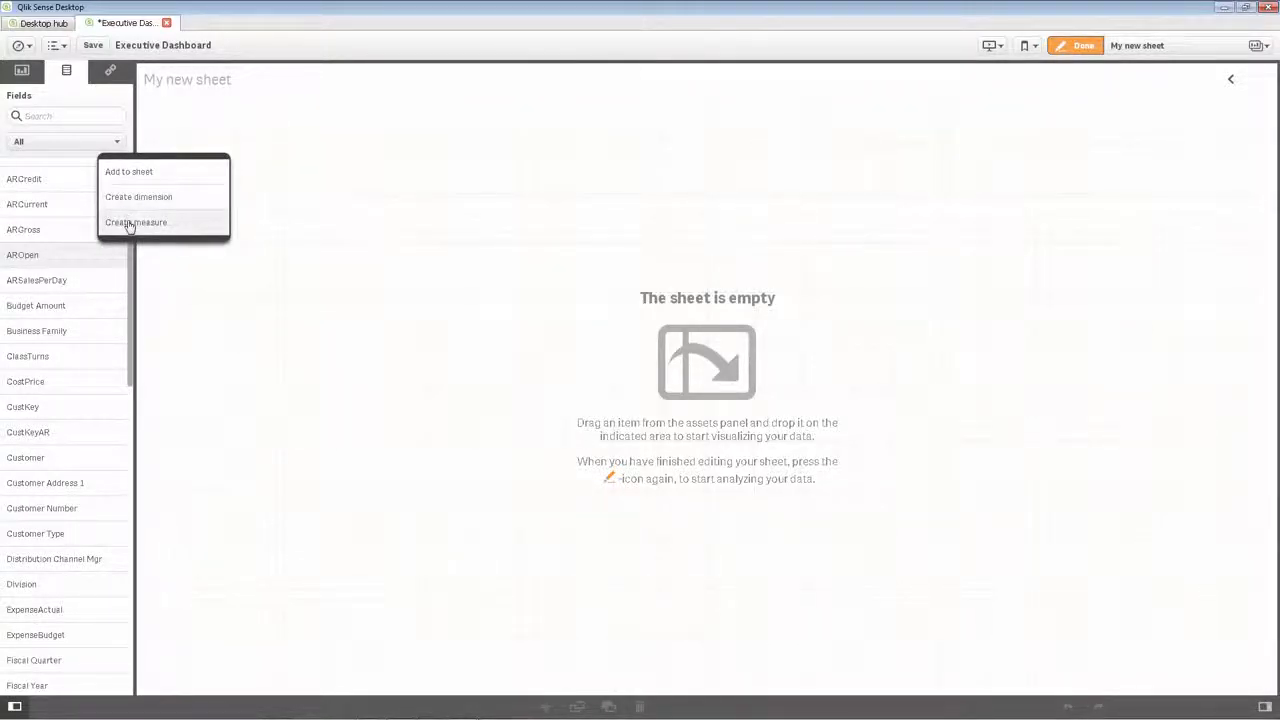
# Leave the field options and list the measures among the master items.
pyautogui.click(110, 78)
pyautogui.click(110, 72)
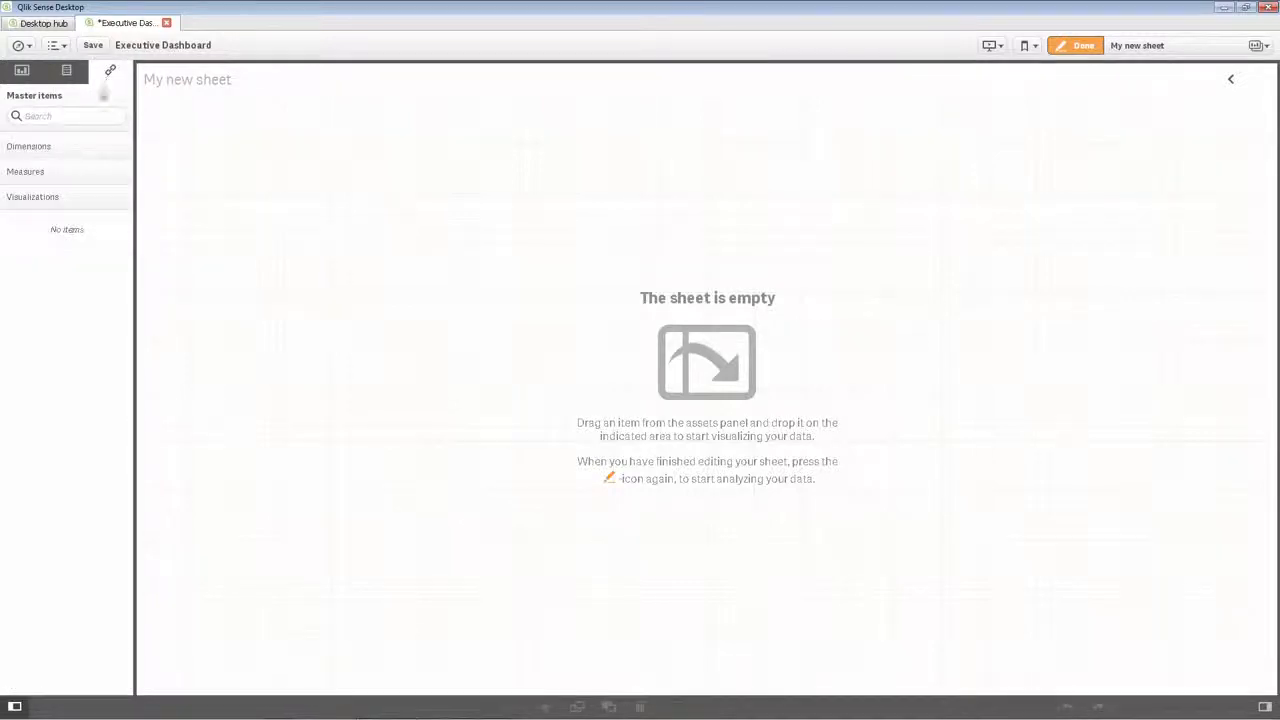
pyautogui.click(52, 172)
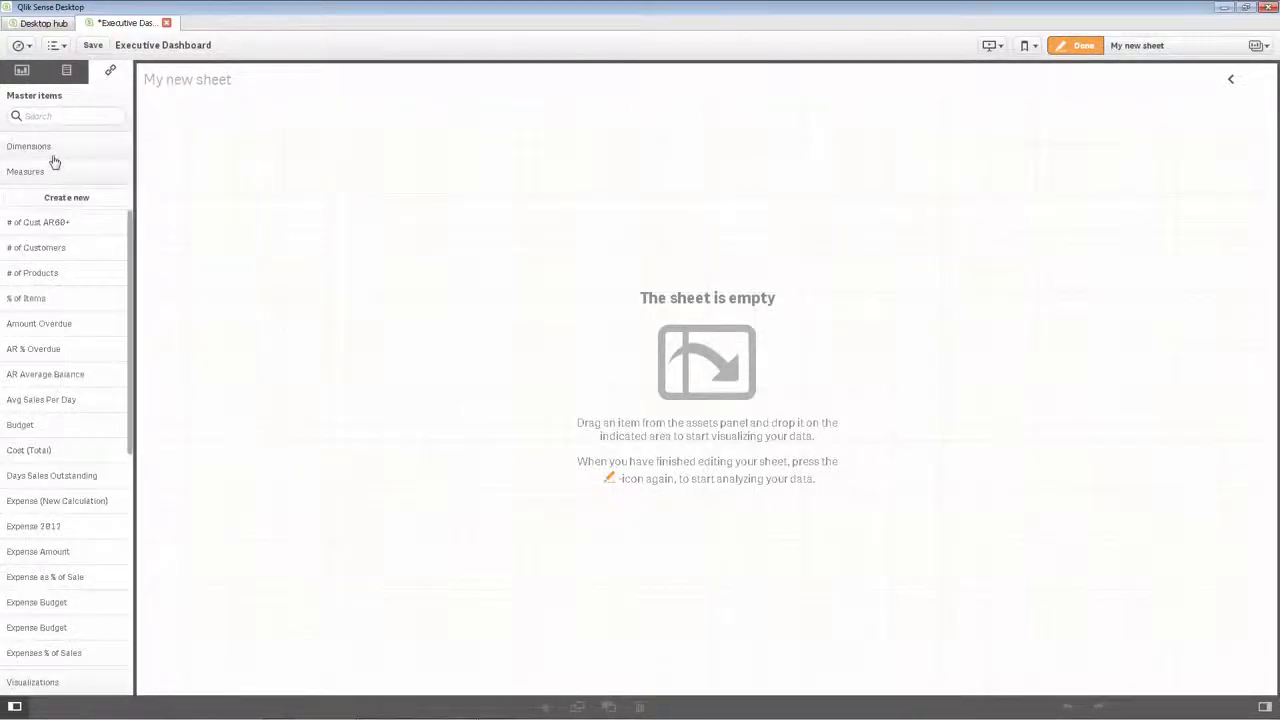
# List the dimensions among the master items and place a bar chart on the empty sheet.
pyautogui.click(52, 152)
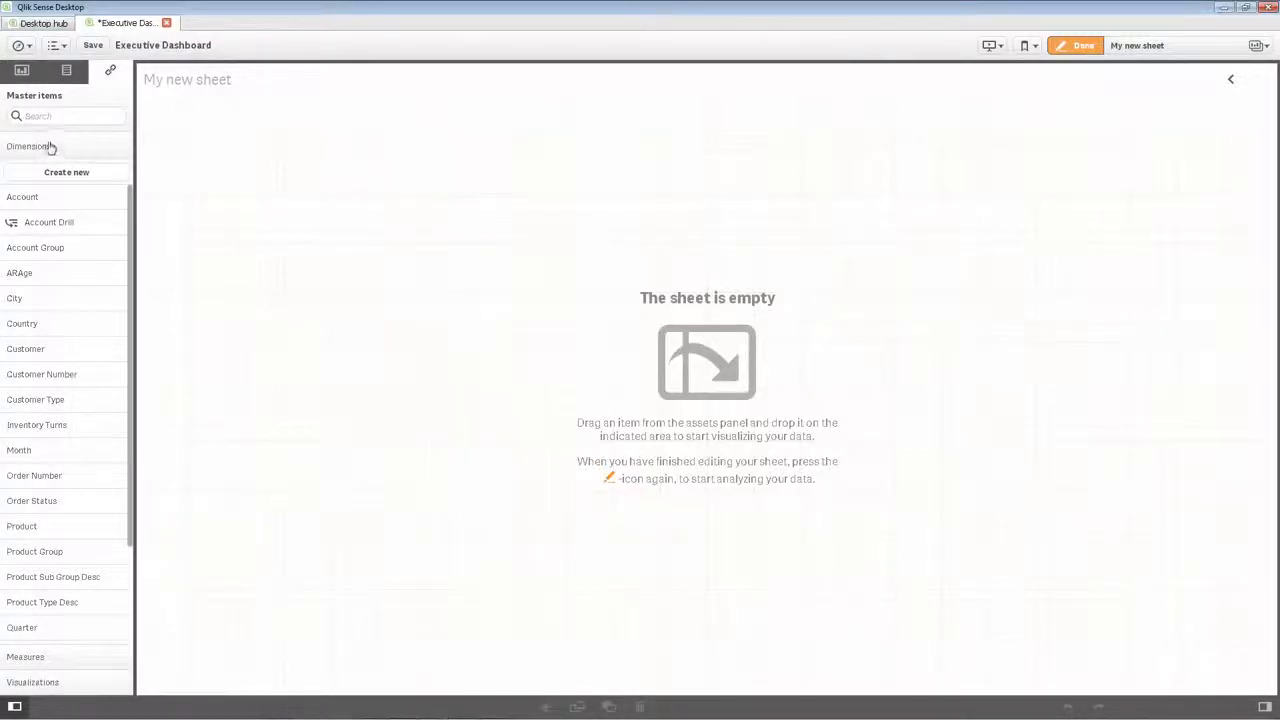
pyautogui.click(22, 72)
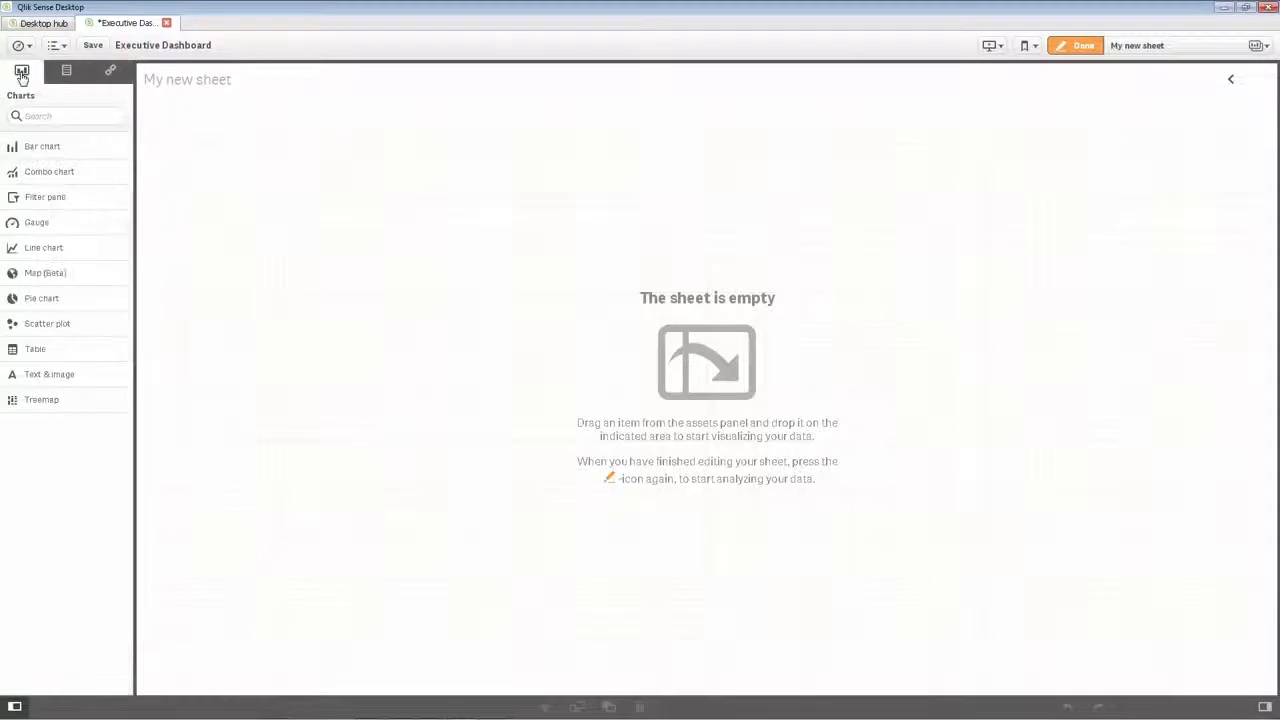
pyautogui.moveTo(45, 146); pyautogui.dragTo(601, 271)
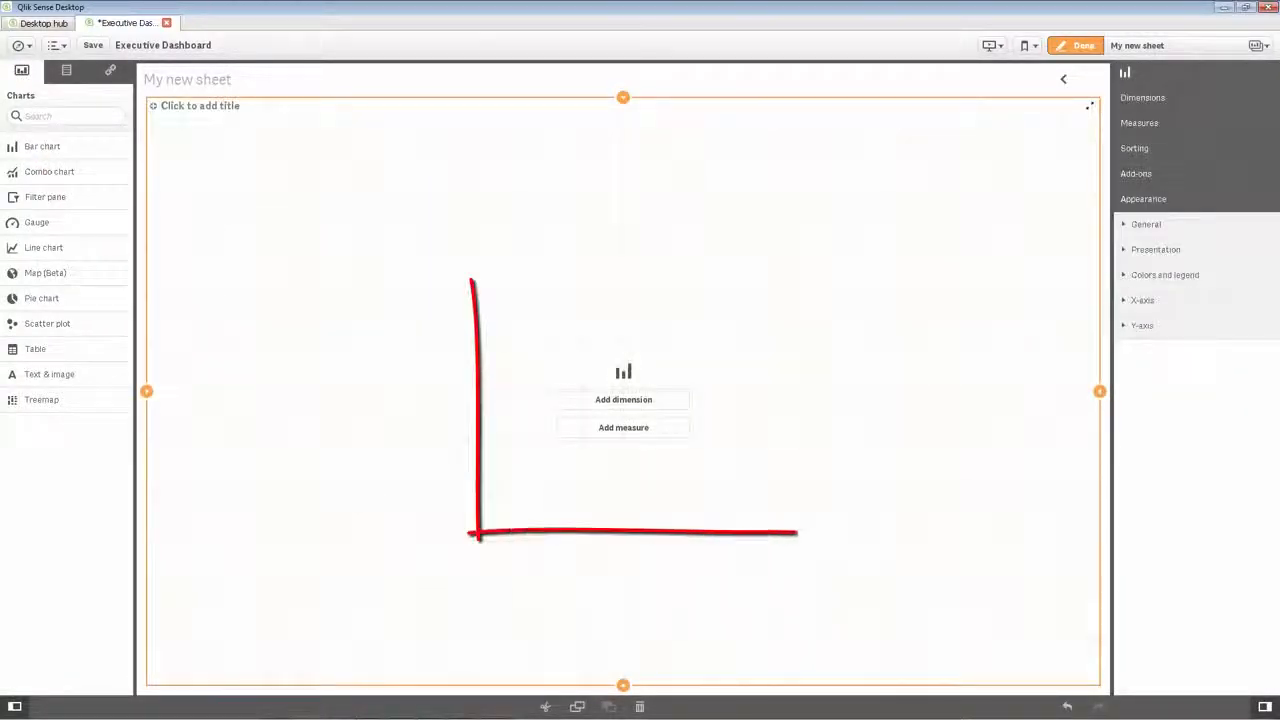
# Give the bar chart the dimension Product Sub Group Desc and the measure Revenue.
pyautogui.click(647, 399)
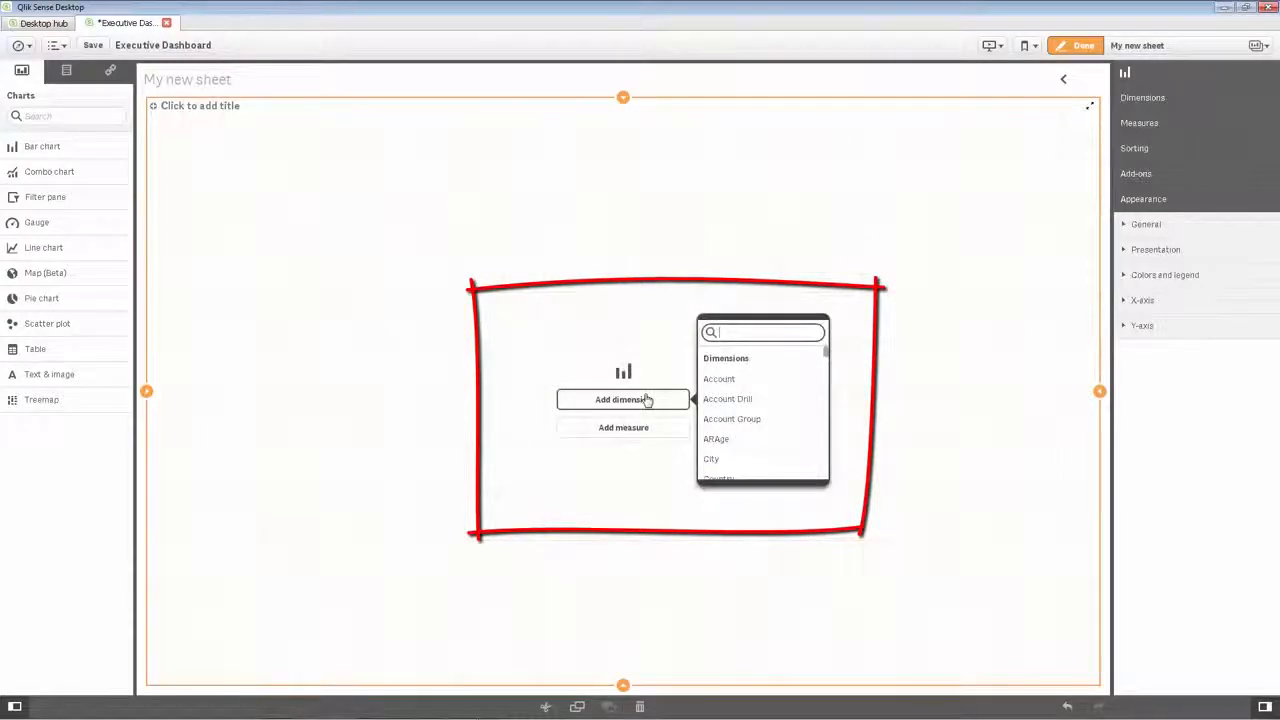
pyautogui.write('pr')
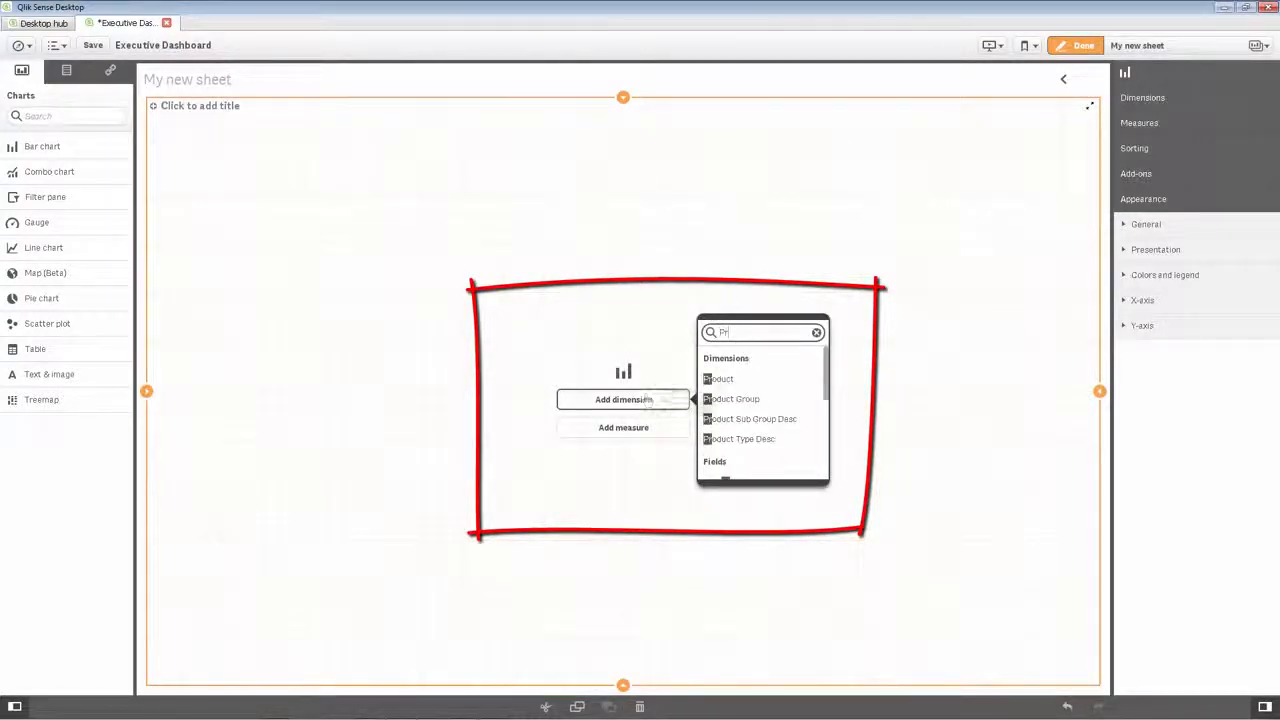
pyautogui.click(737, 420)
pyautogui.click(667, 437)
pyautogui.write('Reve')
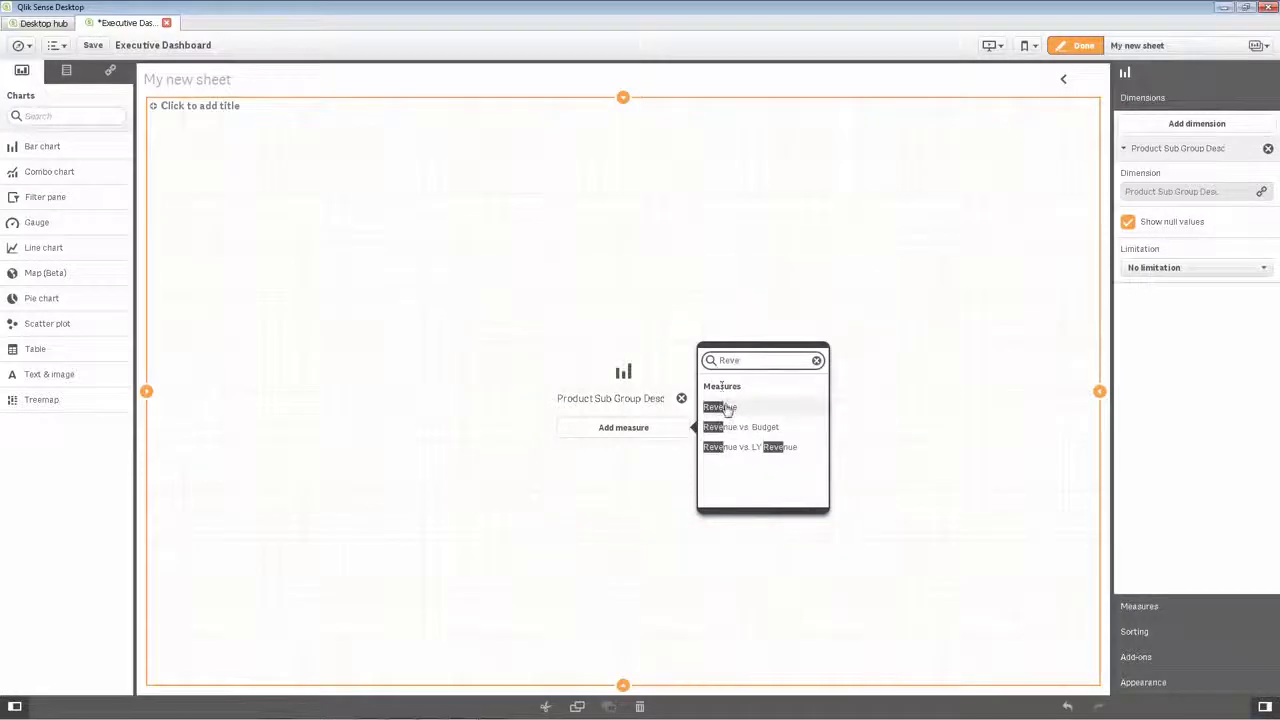
pyautogui.click(722, 407)
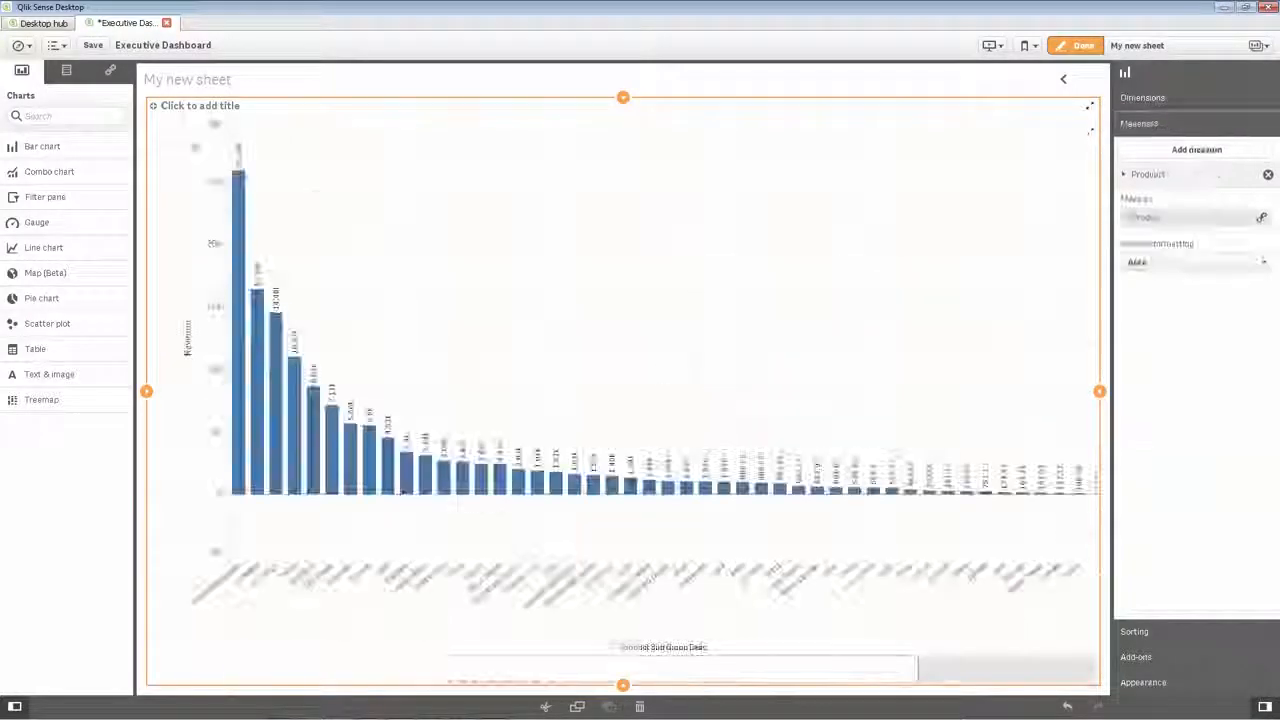
# Show the available data fields and title the bar chart "Total Sales by Product".
pyautogui.click(66, 70)
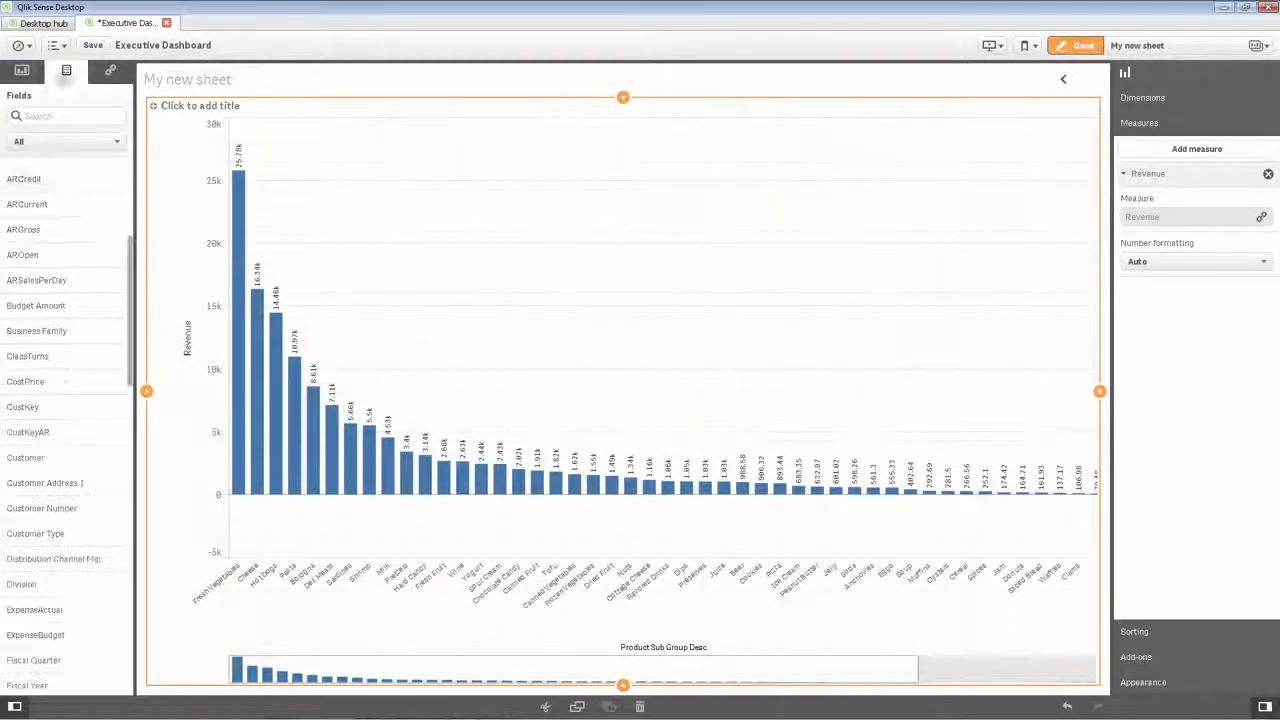
pyautogui.moveTo(57, 204)
pyautogui.mouseDown()
pyautogui.moveTo(489, 340)
pyautogui.moveTo(143, 224)
pyautogui.moveTo(48, 213)
pyautogui.mouseUp()
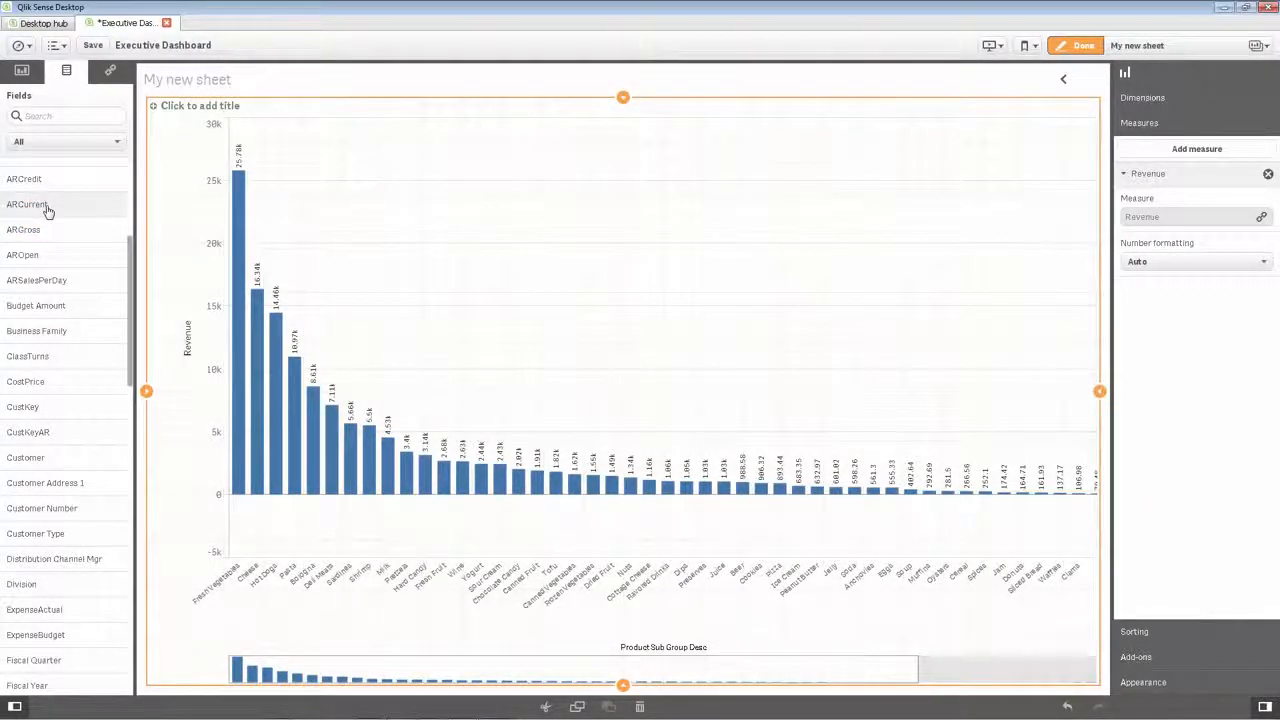
pyautogui.click(190, 104)
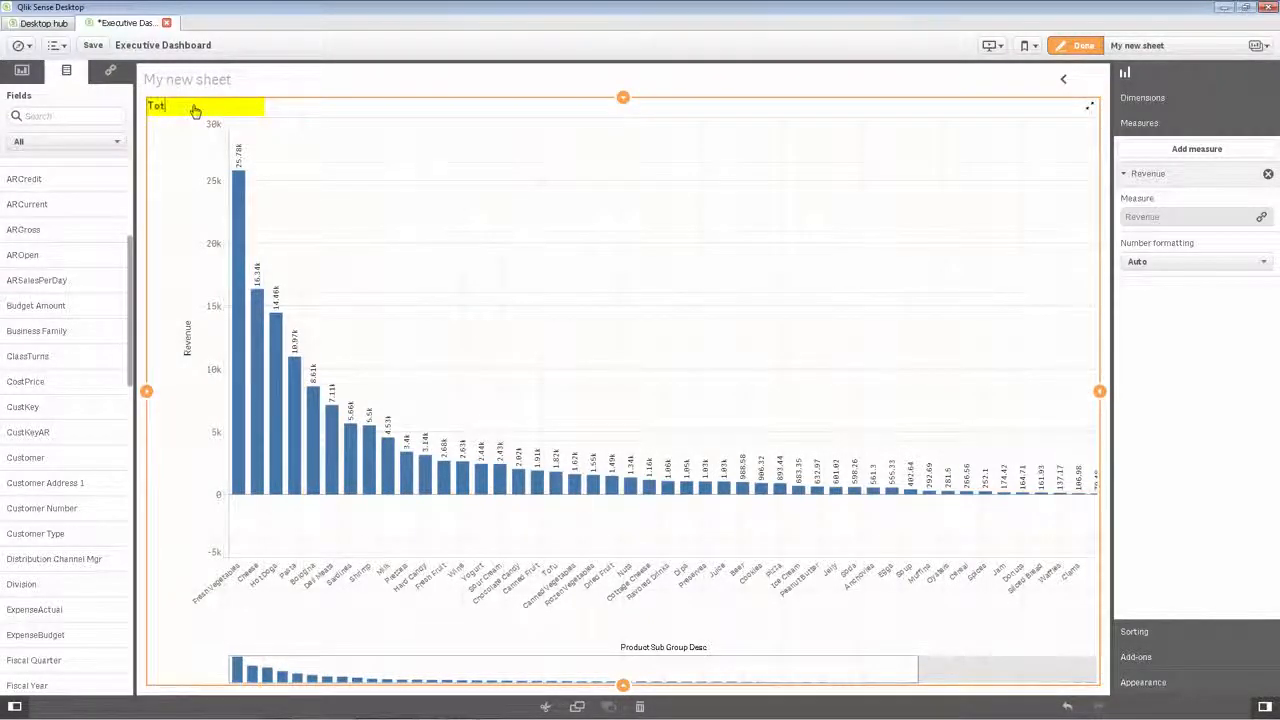
pyautogui.write('by Product')
pyautogui.press('Return')
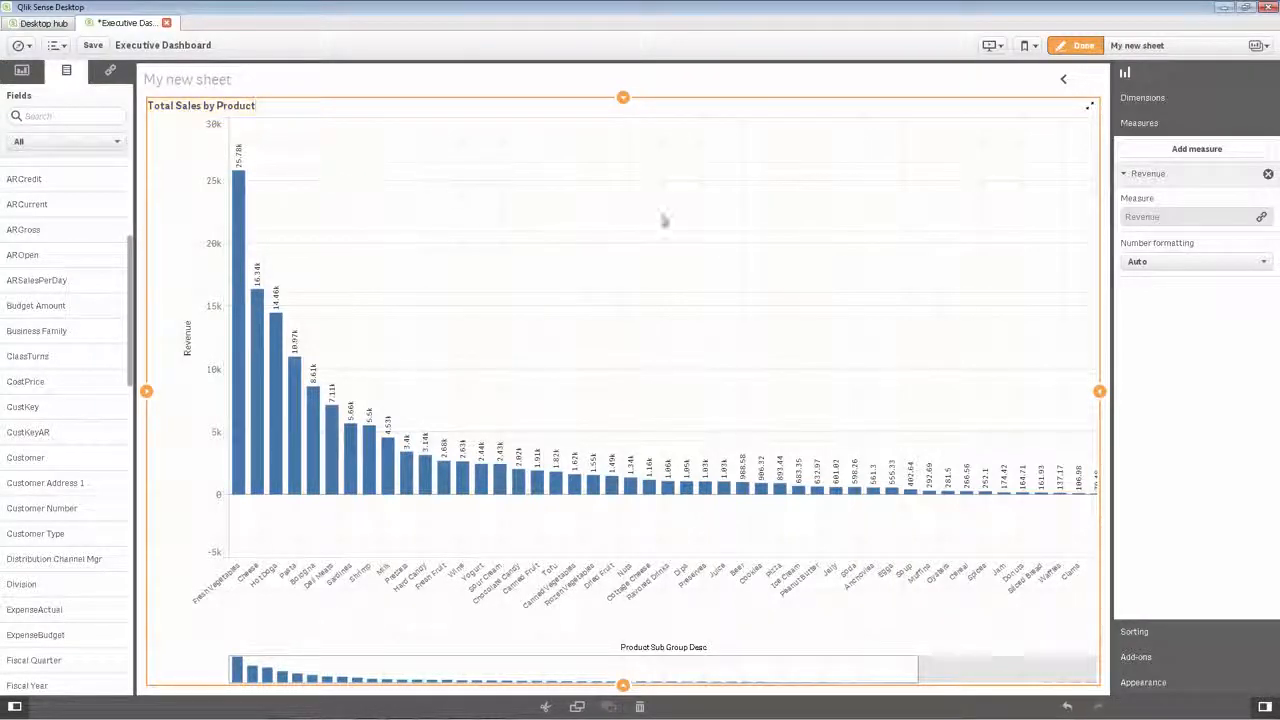
# Look through the dimension, measure and sorting properties of the Total Sales by Product chart.
pyautogui.click(1162, 104)
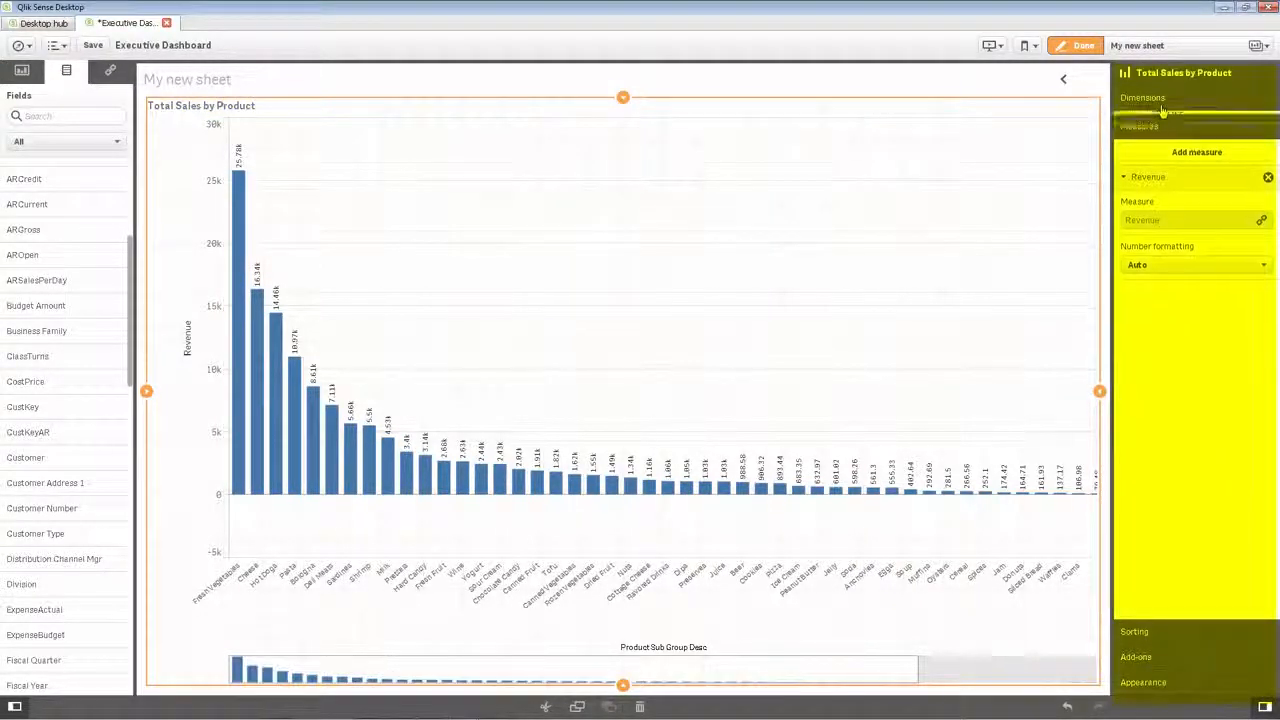
pyautogui.click(1160, 606)
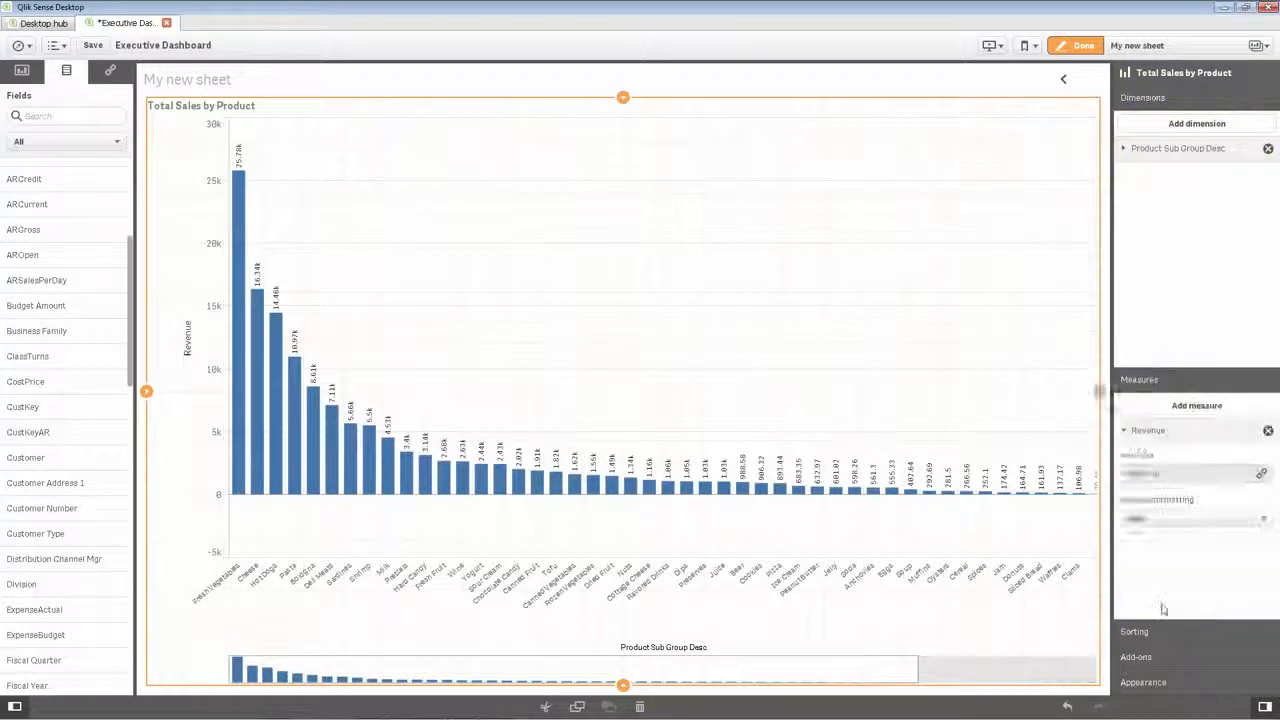
pyautogui.click(1157, 633)
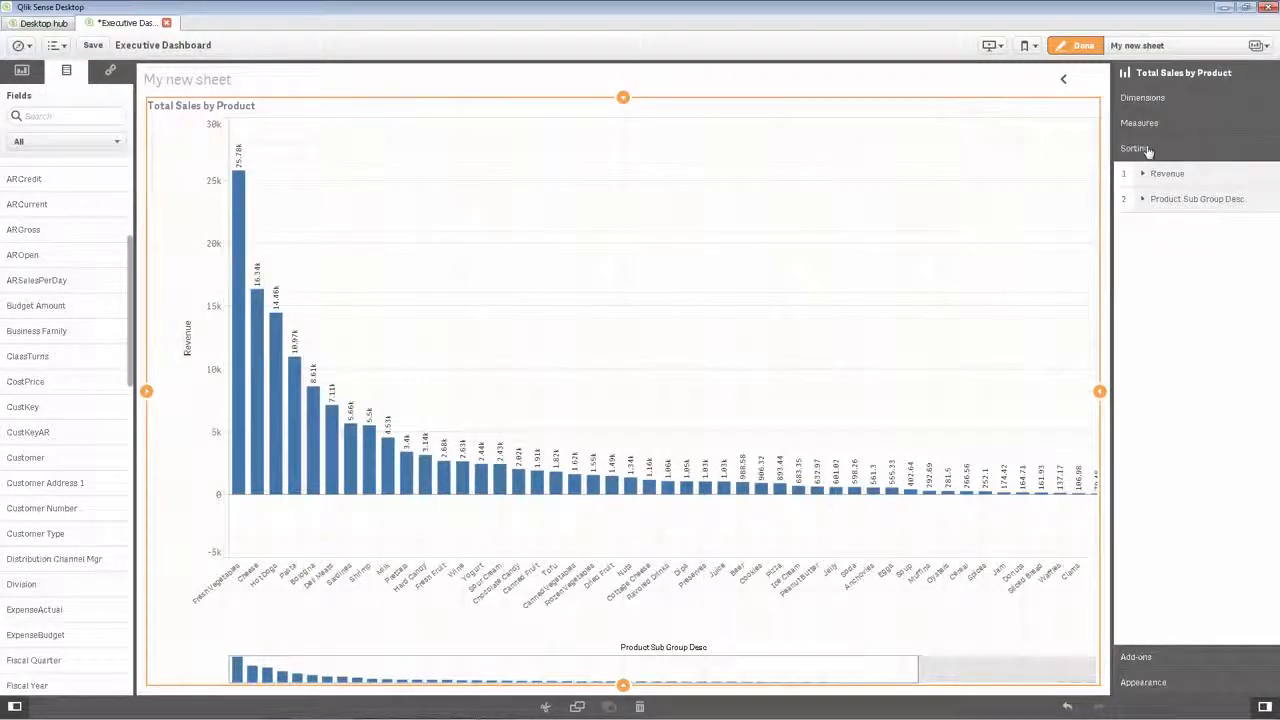
# Set the bar chart's presentation to horizontal in its appearance properties.
pyautogui.click(1165, 690)
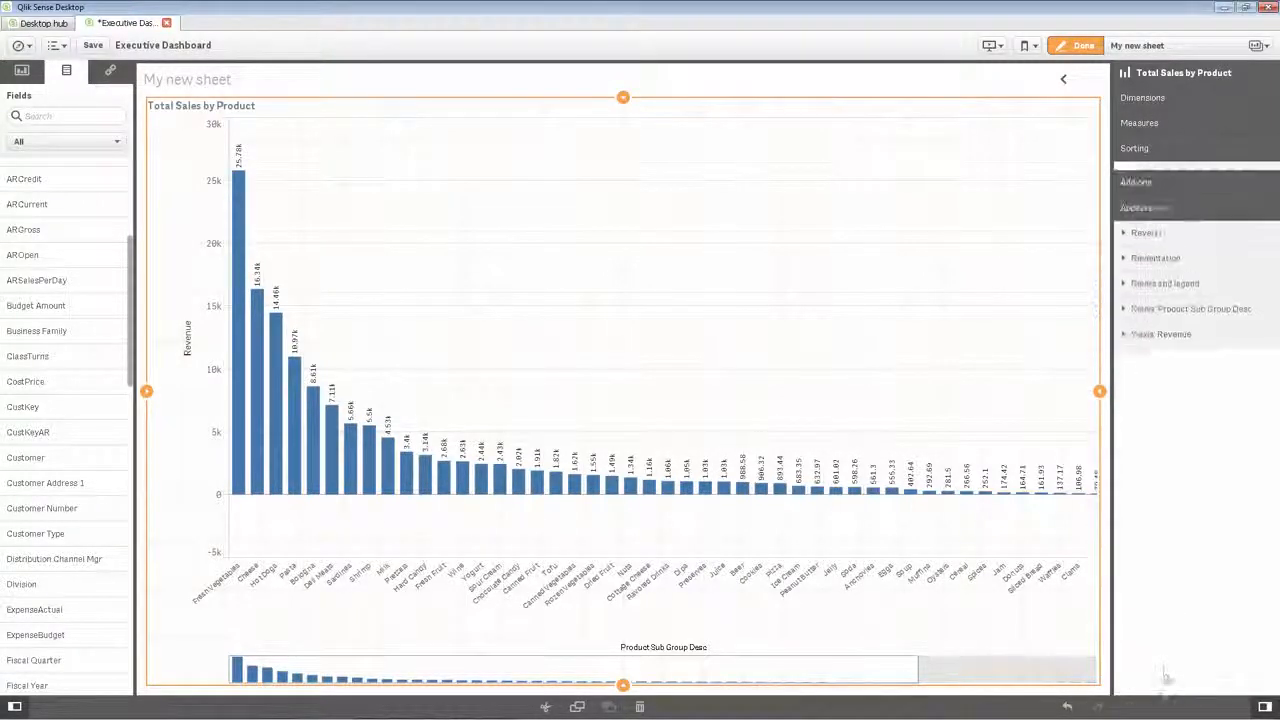
pyautogui.click(1155, 250)
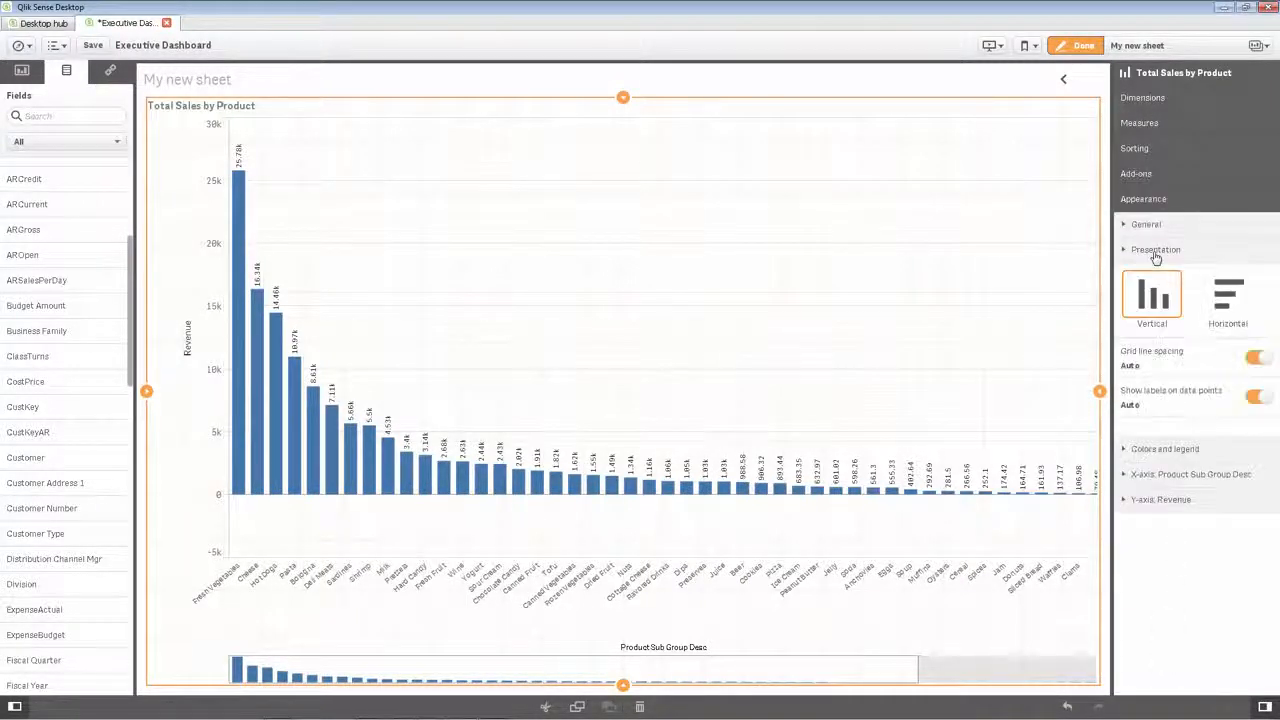
pyautogui.click(1225, 298)
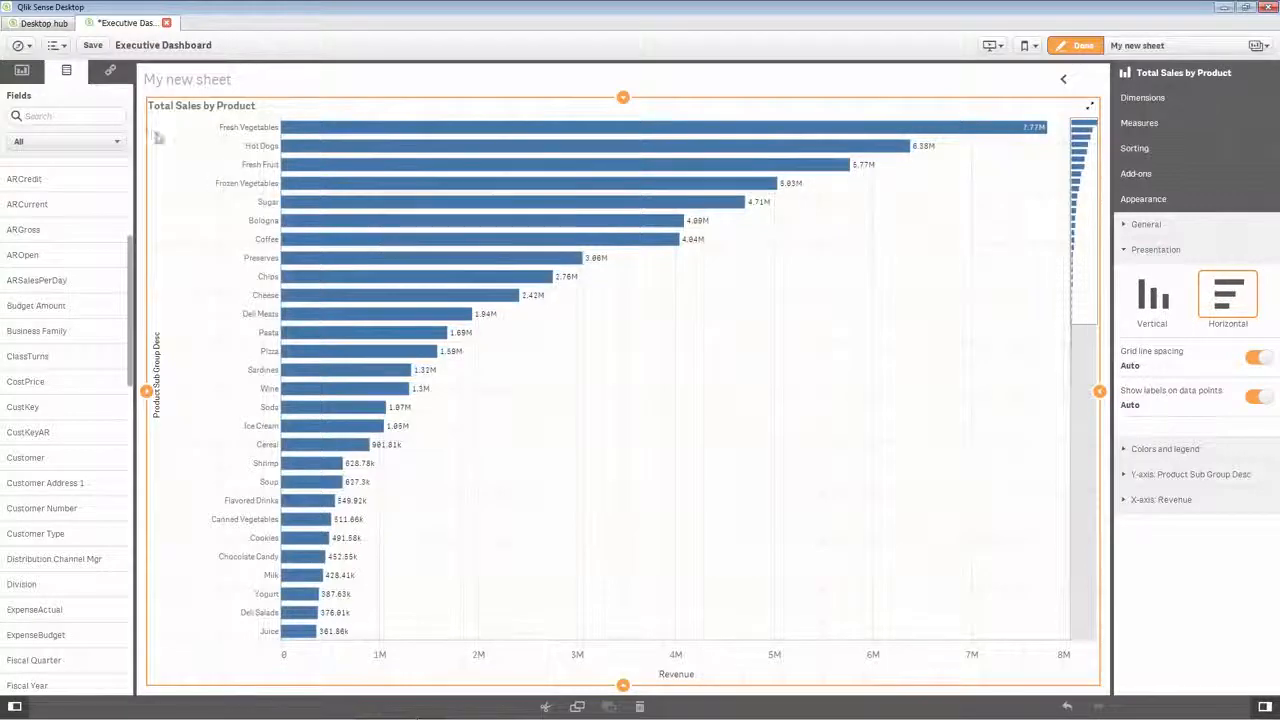
# Add the bar chart to the master items under the name Total Sales by Product.
pyautogui.click(110, 71)
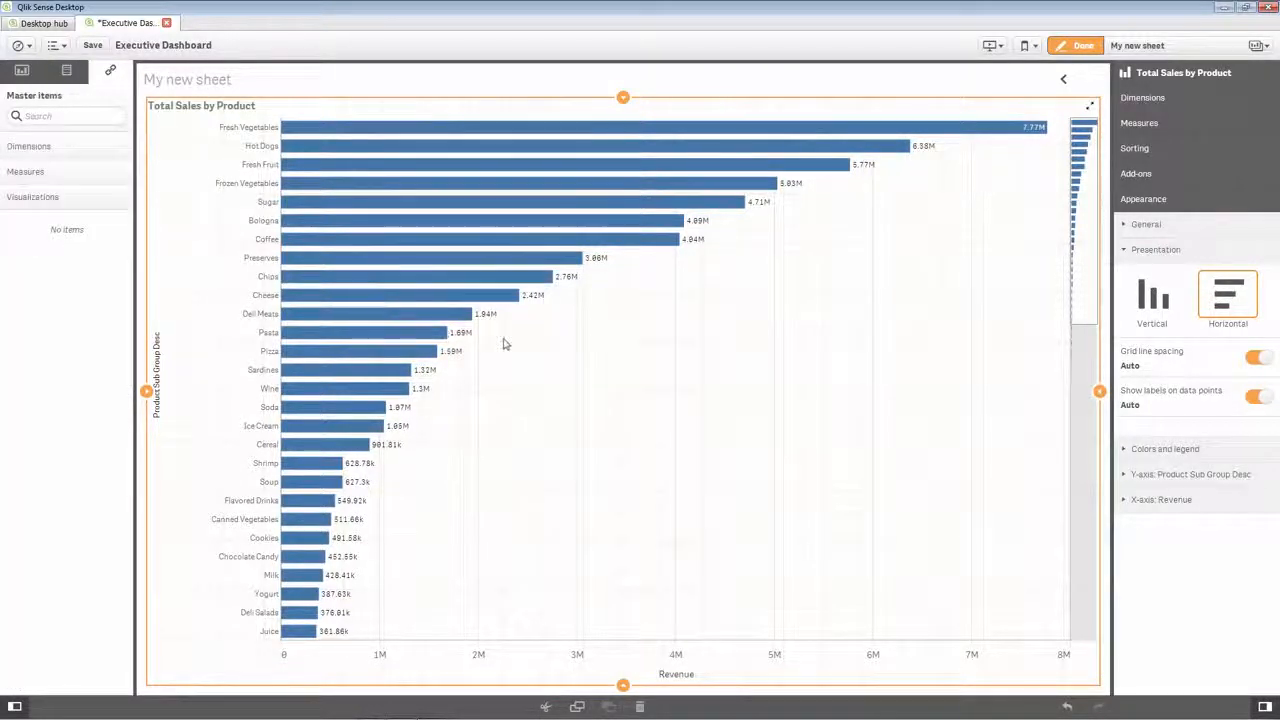
pyautogui.moveTo(504, 344); pyautogui.dragTo(78, 374)
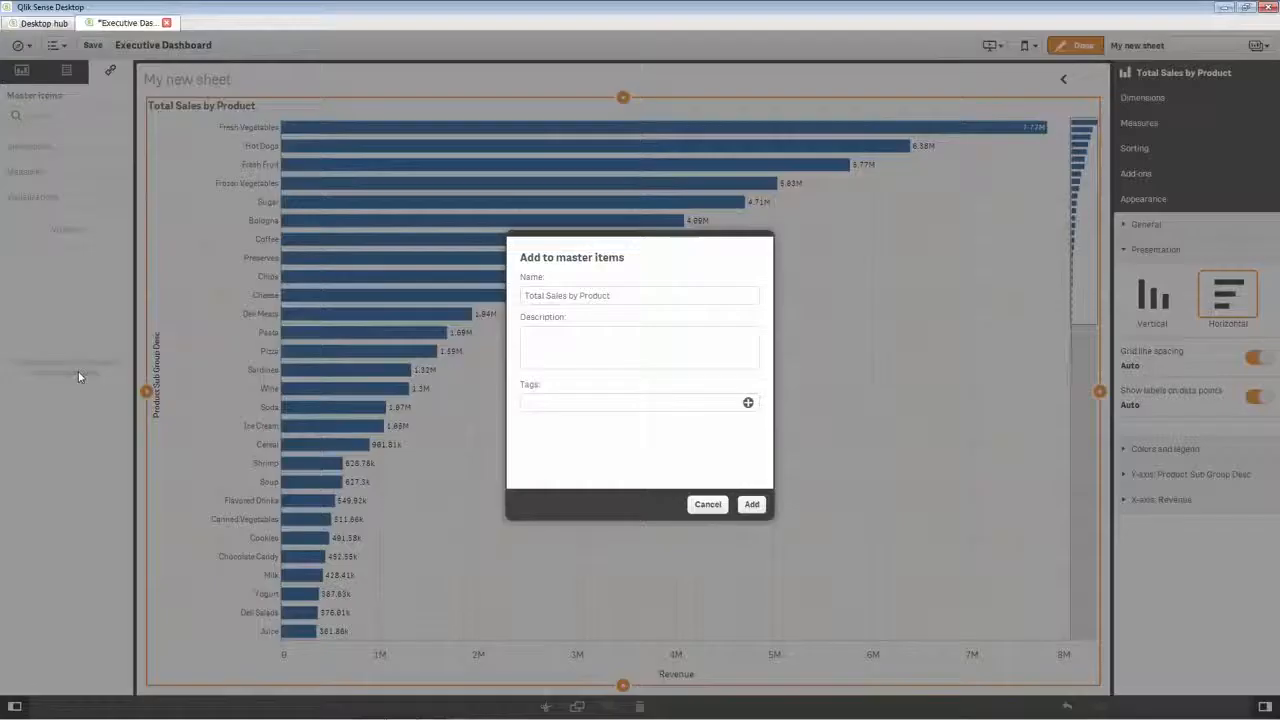
pyautogui.click(752, 505)
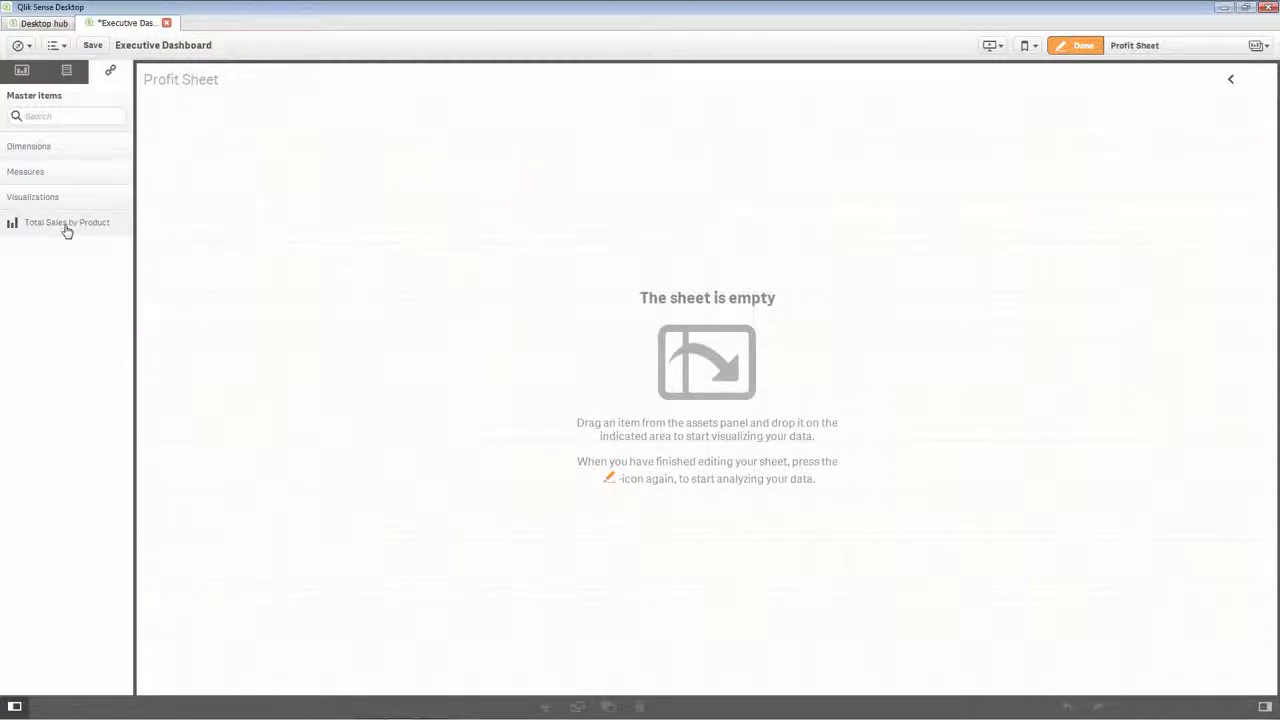
# Place the Total Sales by Product master visualization on the Profit Sheet and shorten it to about half the sheet's height.
pyautogui.moveTo(77, 231); pyautogui.dragTo(339, 336)
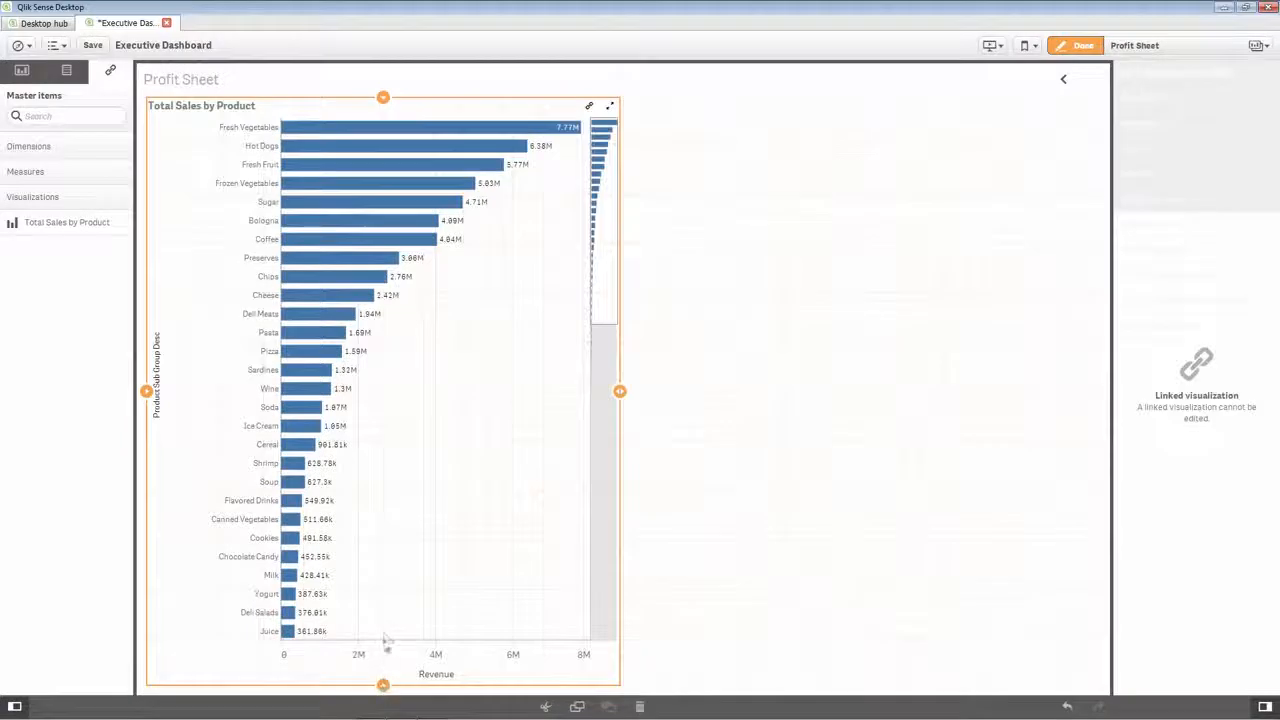
pyautogui.moveTo(383, 685); pyautogui.dragTo(393, 399)
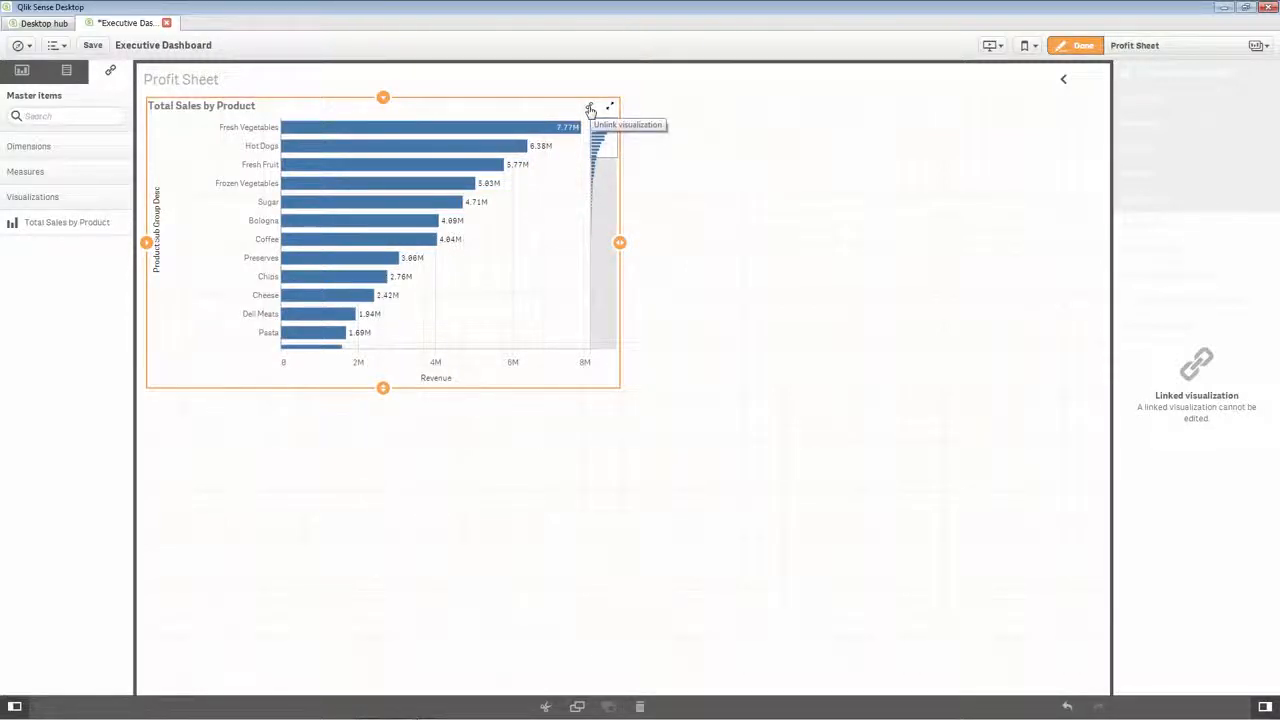
# Unlink the chart on the Profit Sheet from its master visualization.
pyautogui.rightClick(409, 226)
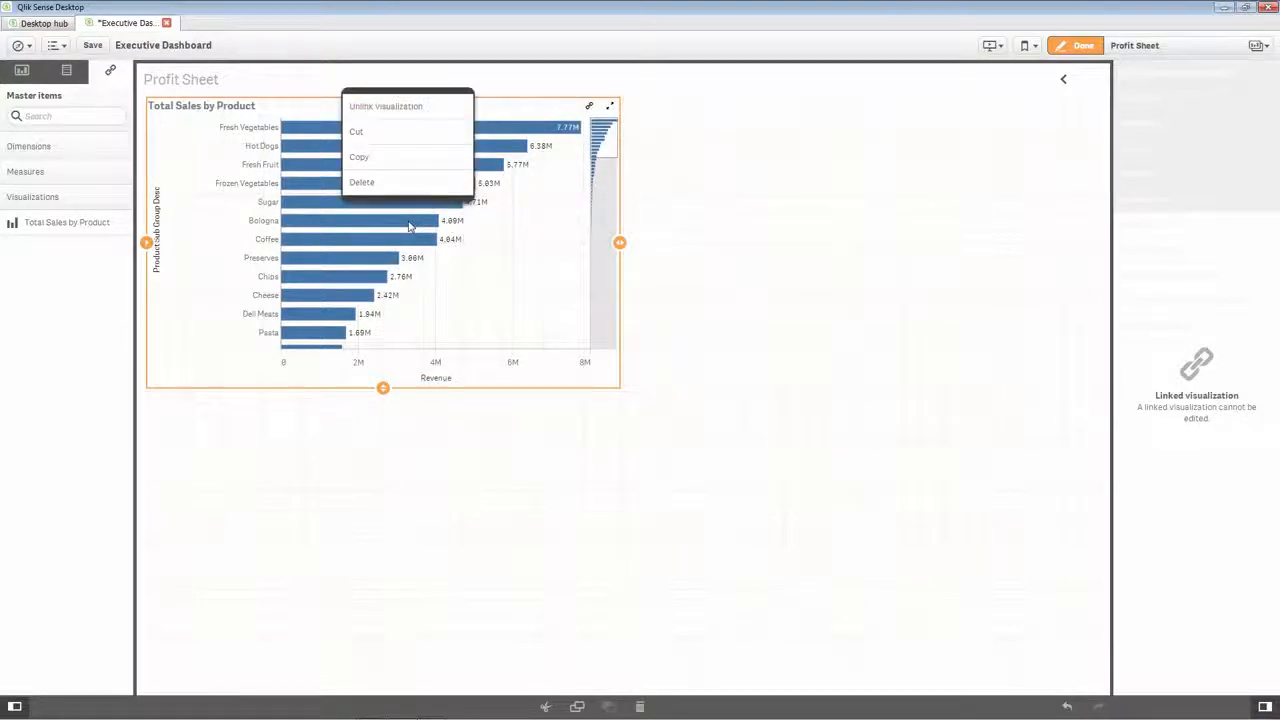
pyautogui.click(408, 112)
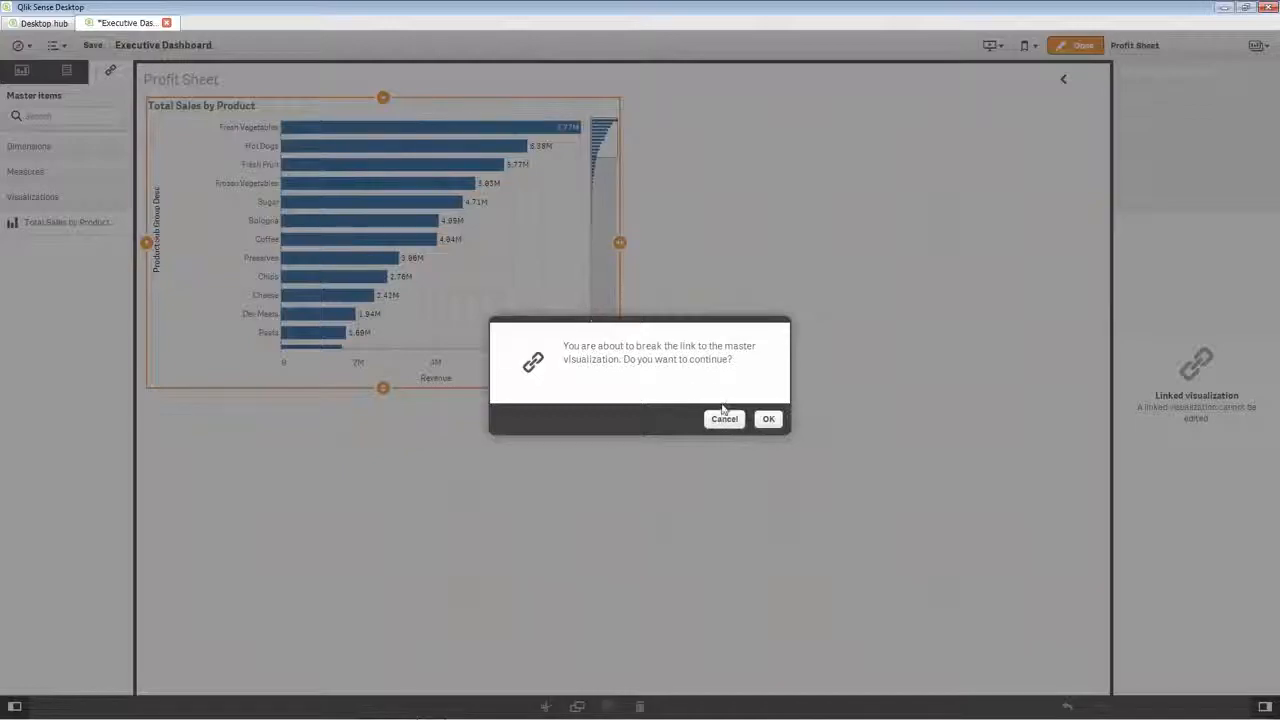
pyautogui.click(768, 419)
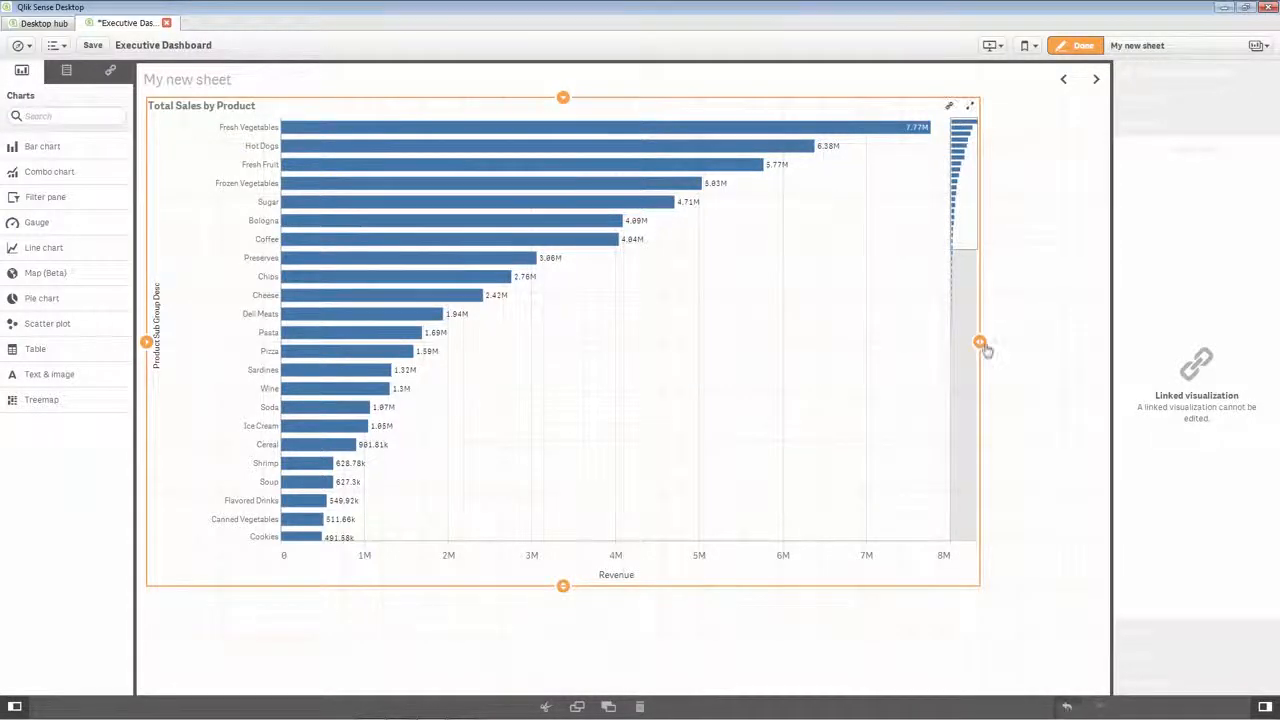
# Undo the last width change of the chart on My new sheet and cut the chart from the sheet.
pyautogui.click(1068, 706)
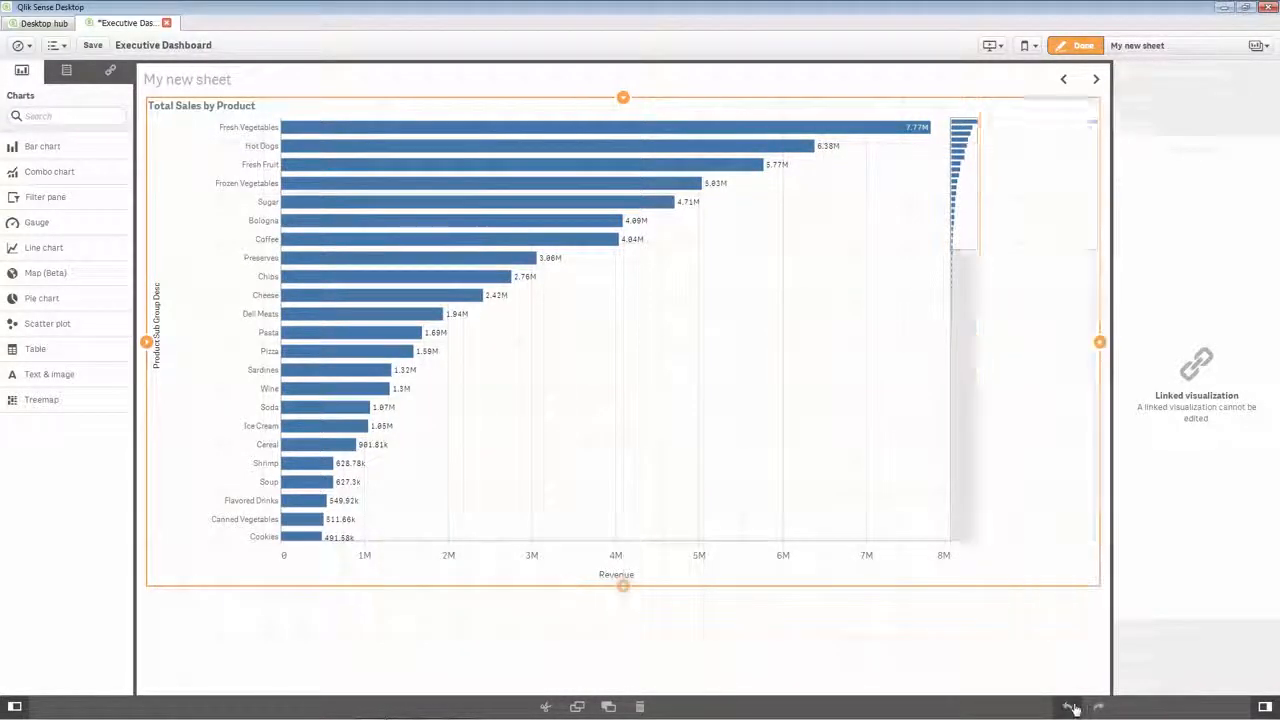
pyautogui.click(546, 706)
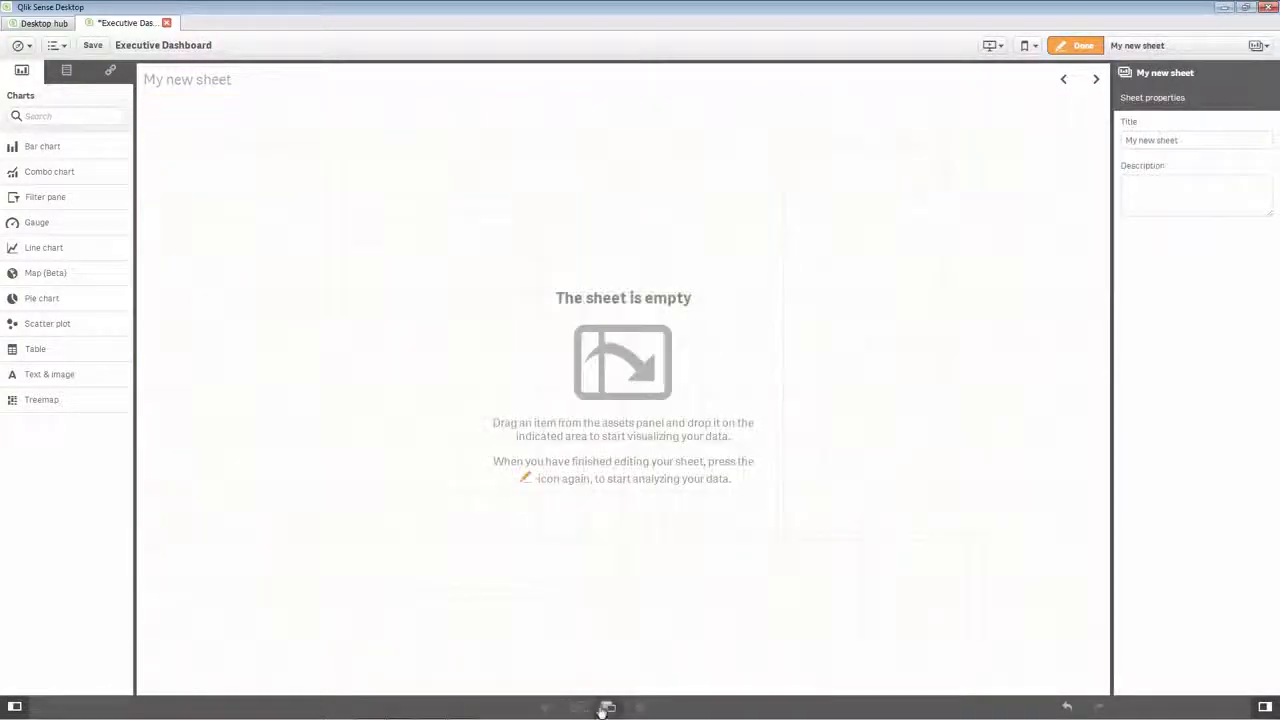
pyautogui.click(607, 707)
pyautogui.click(640, 707)
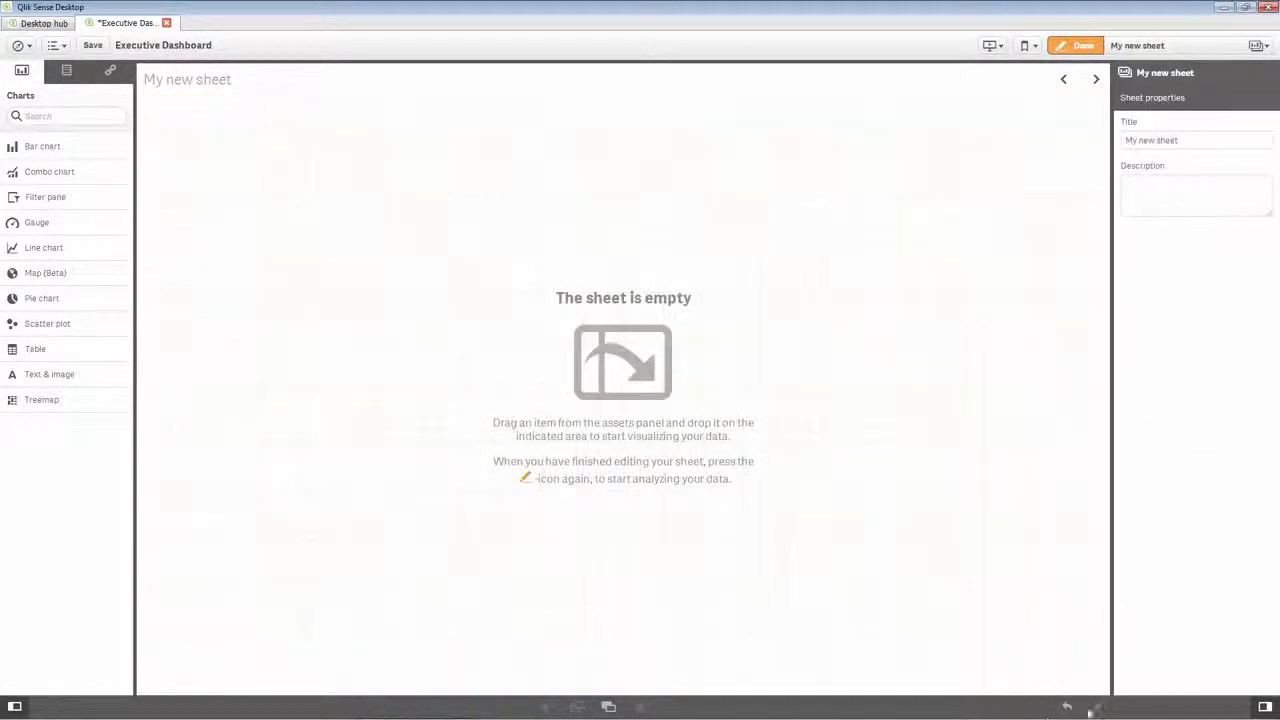
# Undo the cutting of the chart and show the editing options available for it.
pyautogui.click(1266, 706)
pyautogui.click(1266, 706)
pyautogui.click(1067, 706)
pyautogui.rightClick(654, 338)
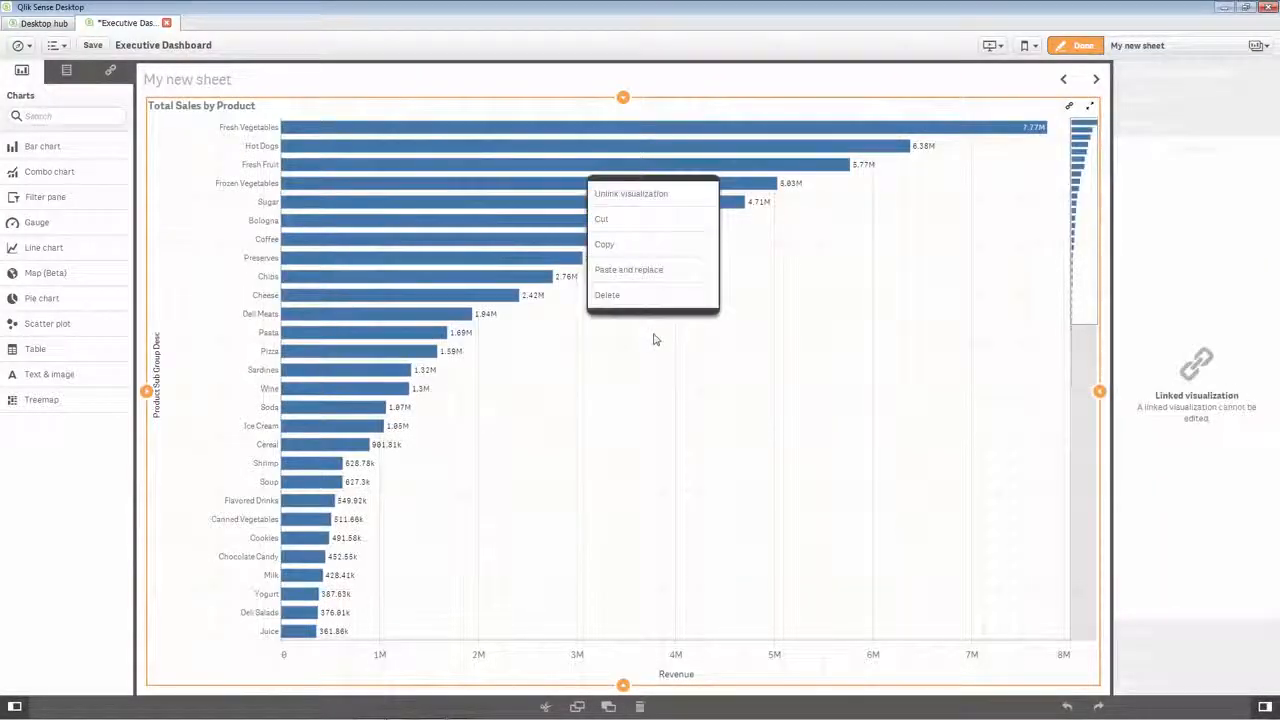